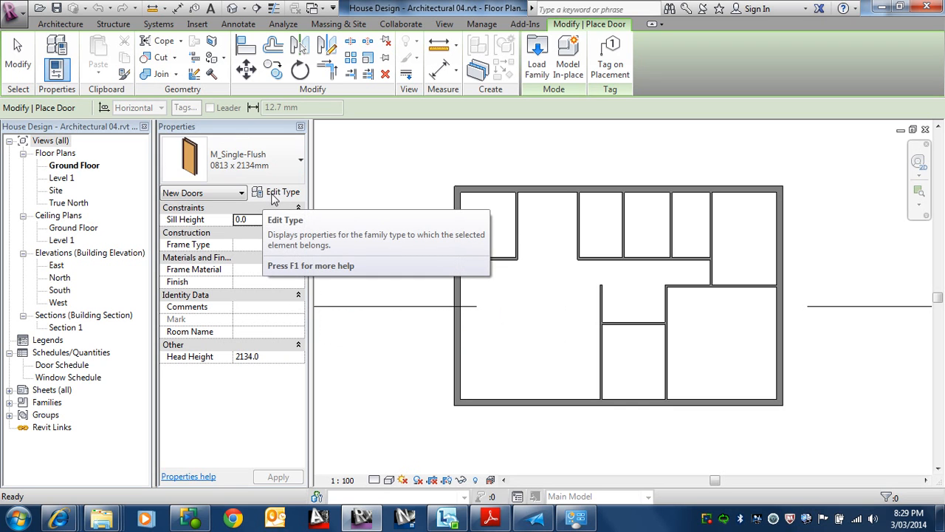
Duplicate the M_Single-Flush door type 0813 x 2134mm as a new type named 0820 x 2140mm.
click(274, 193)
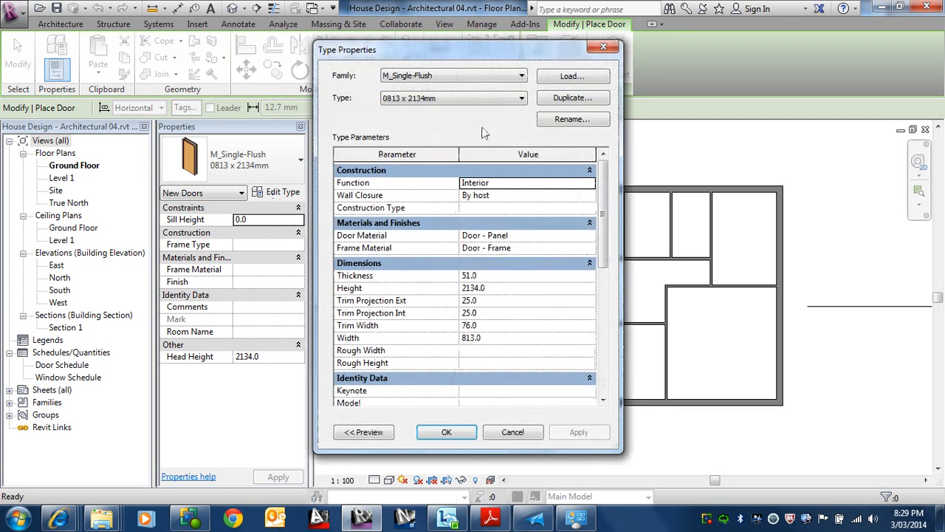
click(567, 103)
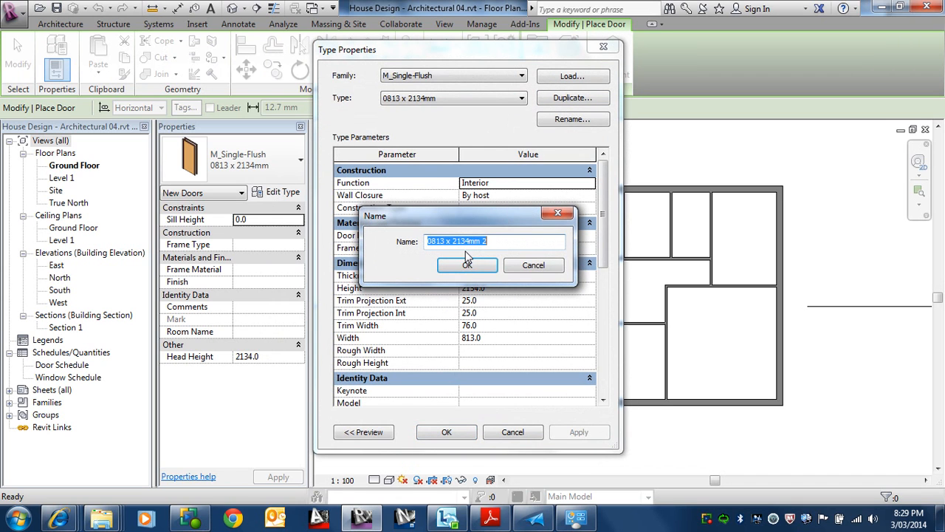
click(508, 243)
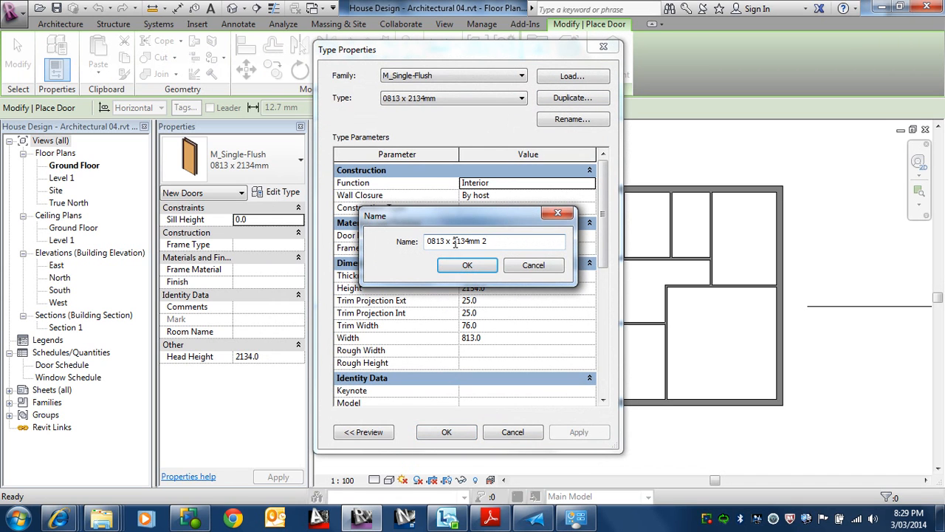
drag(446, 240, 437, 242)
text(20)
key(Delete)
key(Delete)
text(40)
click(466, 264)
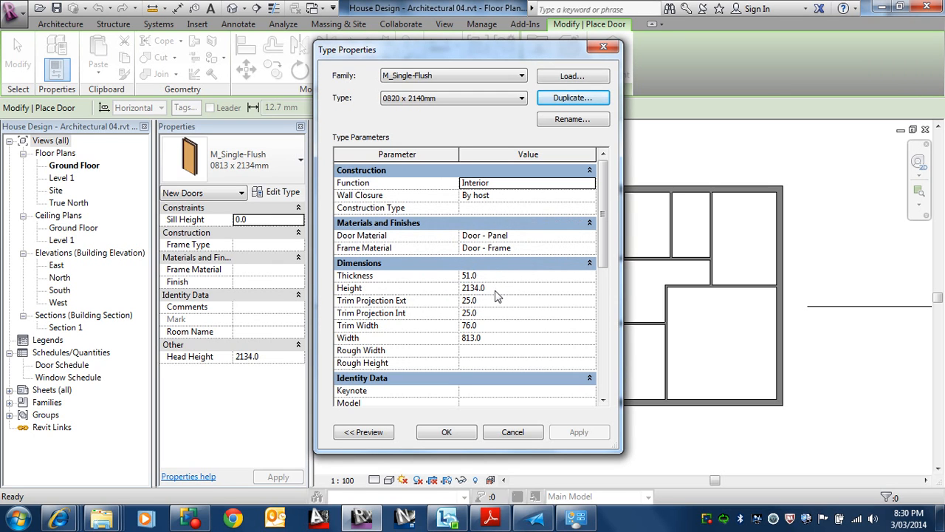
Set the new door type's height to 2040 and width to 820, and accept the type properties.
click(497, 288)
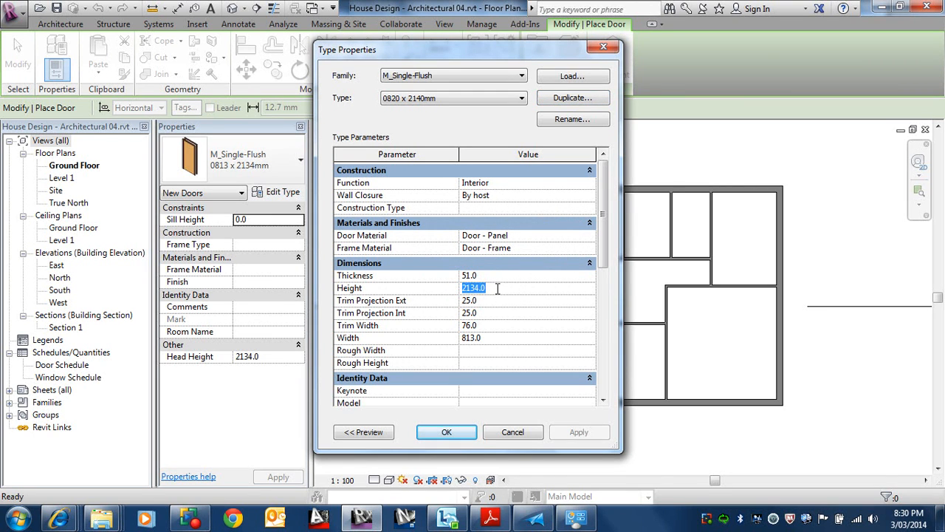
text(2040)
click(491, 337)
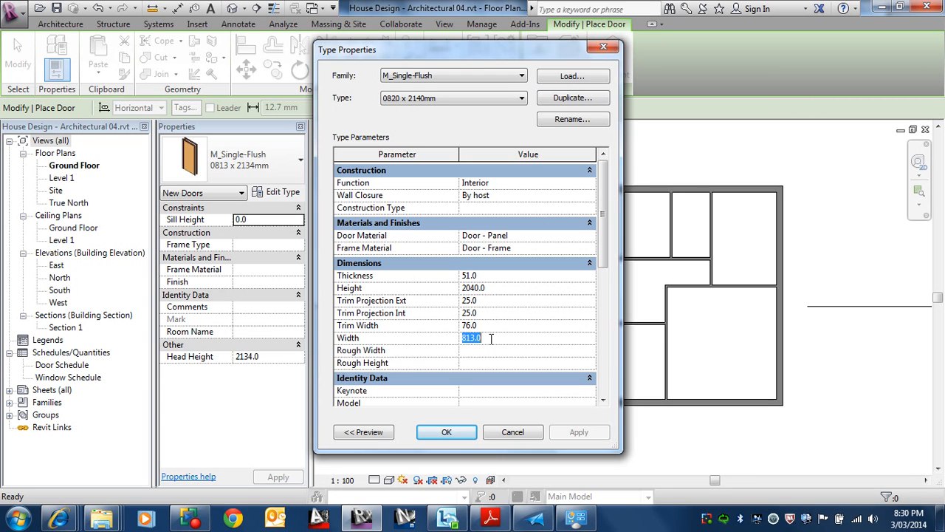
text(820)
click(446, 432)
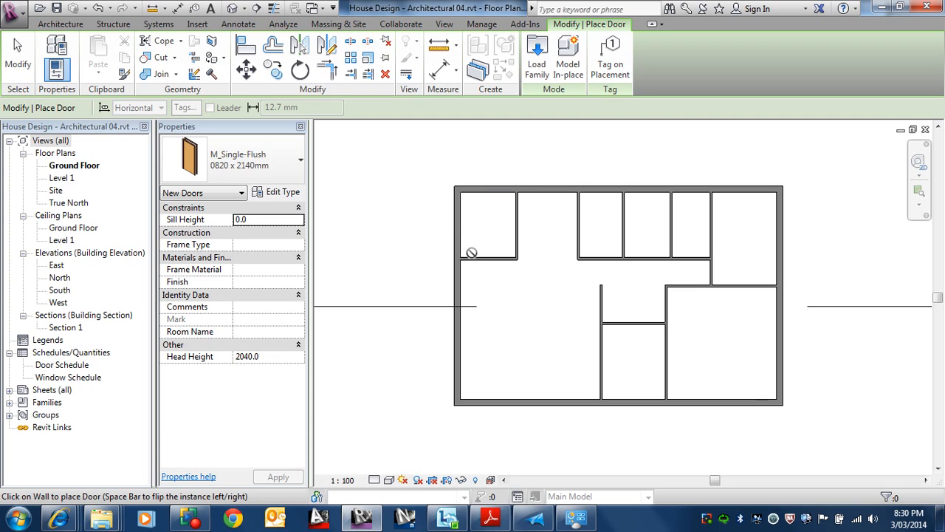
Place a 0820 x 2140mm door near the right end of the short horizontal interior wall, swinging into the room below.
scroll(477, 274, up, 3)
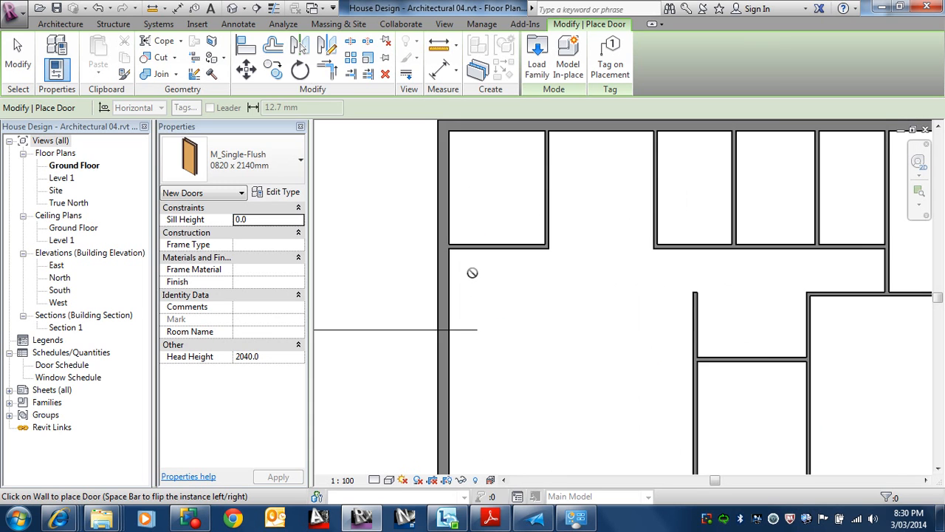
scroll(517, 295, down, 3)
scroll(692, 341, up, 3)
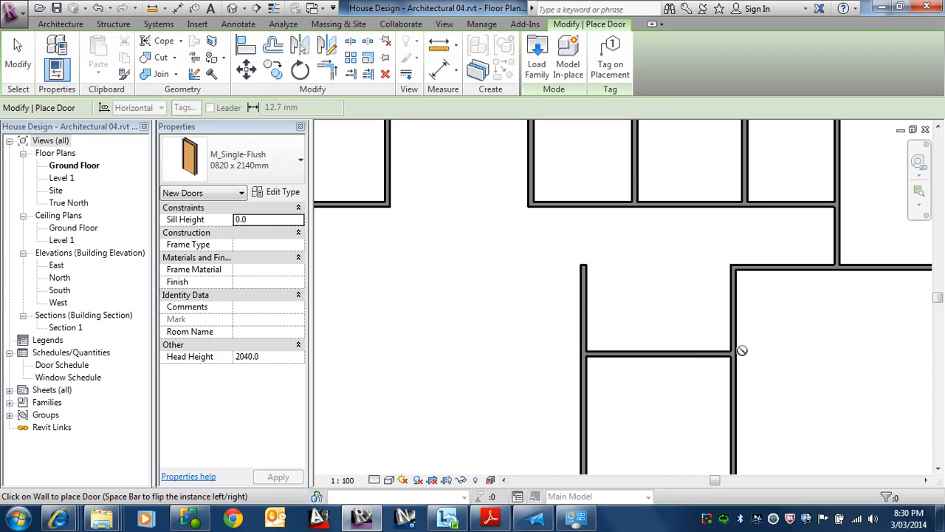
middle_drag(694, 359, 678, 304)
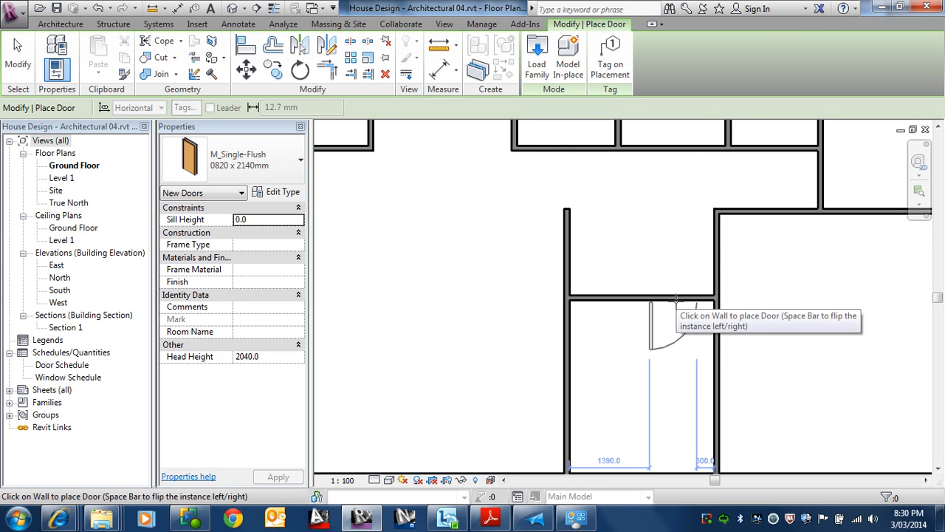
click(676, 299)
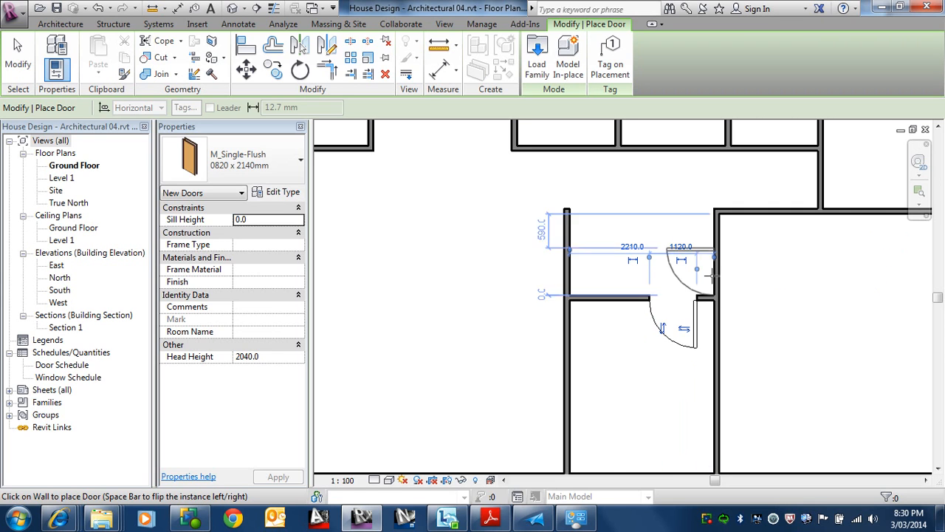
Set the placed door's distance from the adjacent vertical wall on its right to 100 mm.
scroll(692, 273, up, 2)
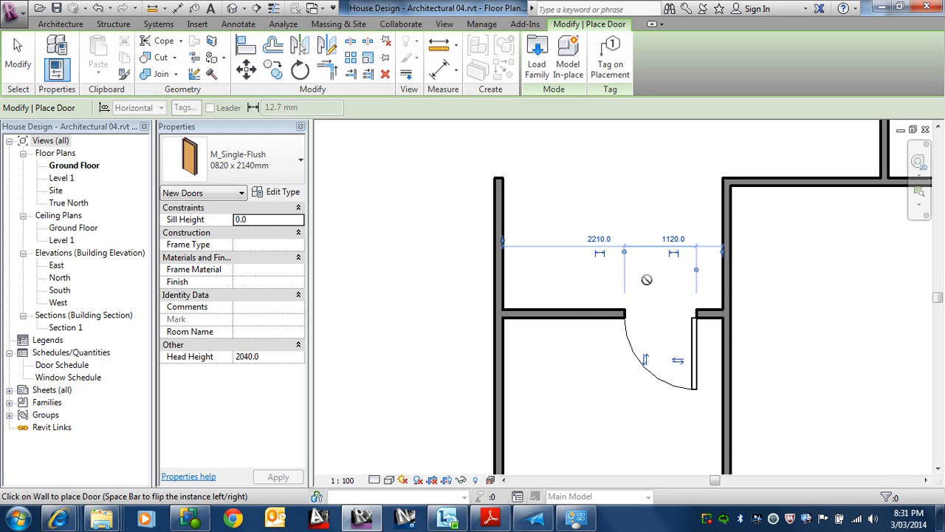
key(Escape)
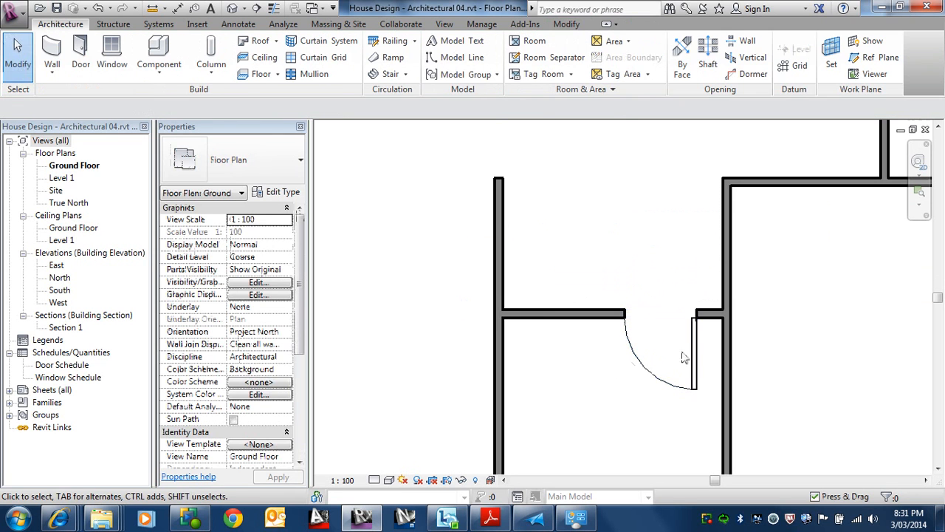
click(688, 326)
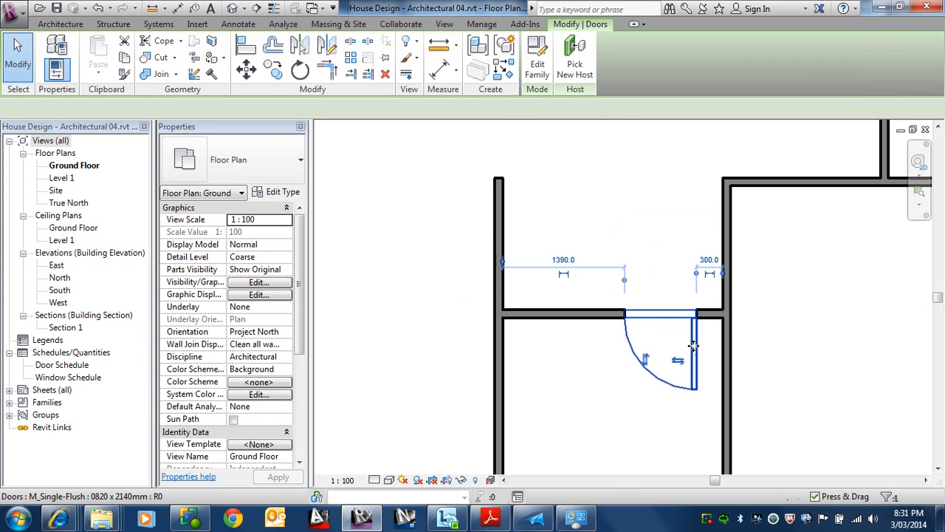
click(710, 260)
text(100)
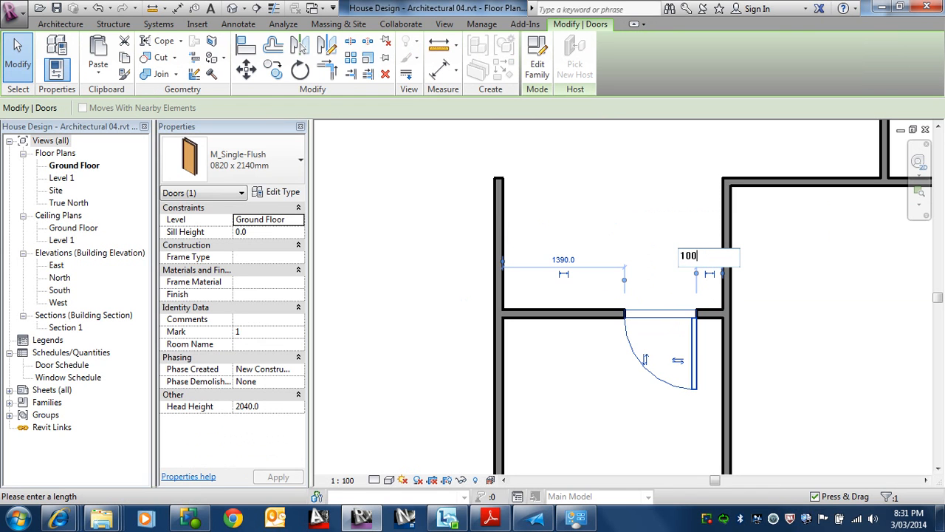
key(Return)
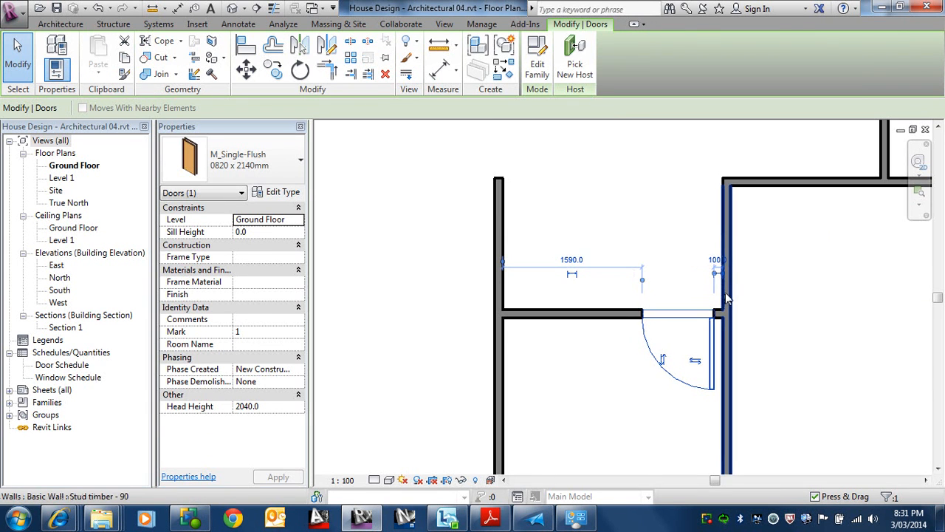
click(598, 271)
Create a similar door in the left exterior wall, 700 mm below the upper-left room's interior wall.
scroll(598, 270, down, 3)
middle_drag(492, 252, 813, 271)
scroll(813, 270, down, 3)
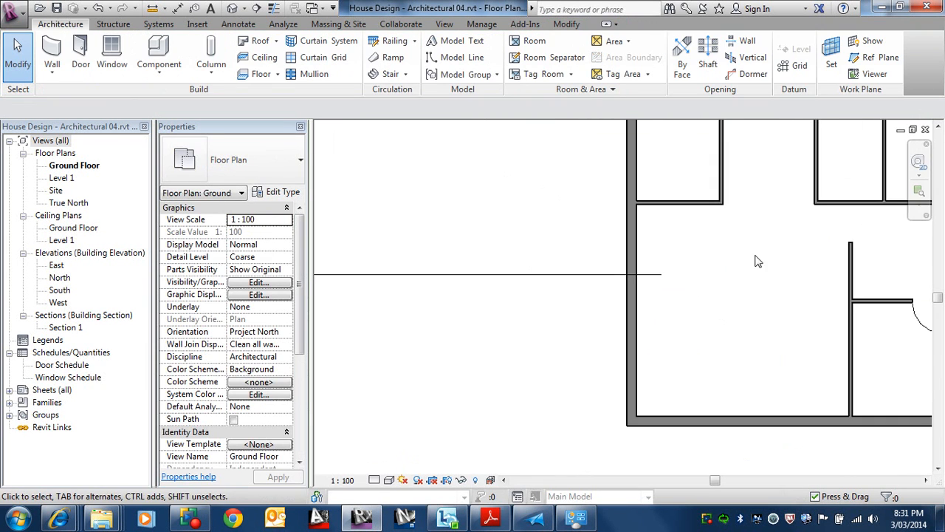
middle_drag(757, 260, 522, 202)
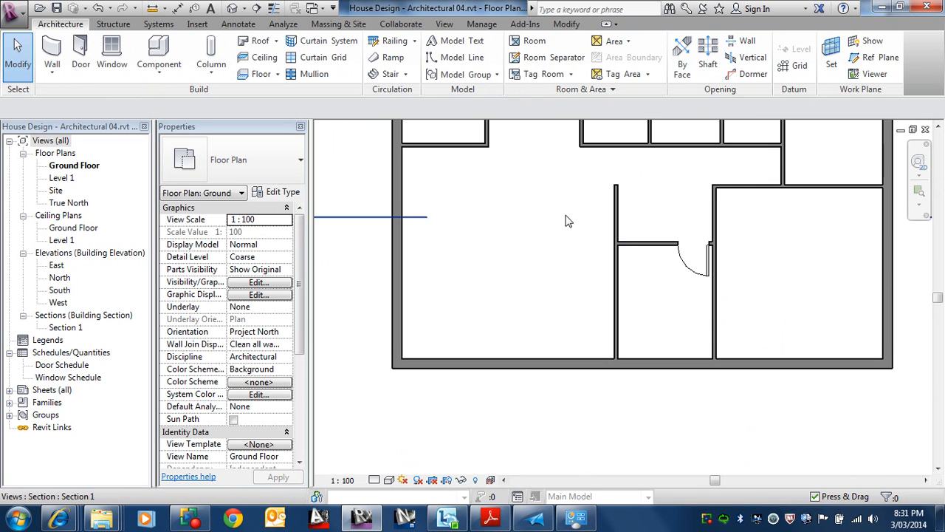
right_click(683, 262)
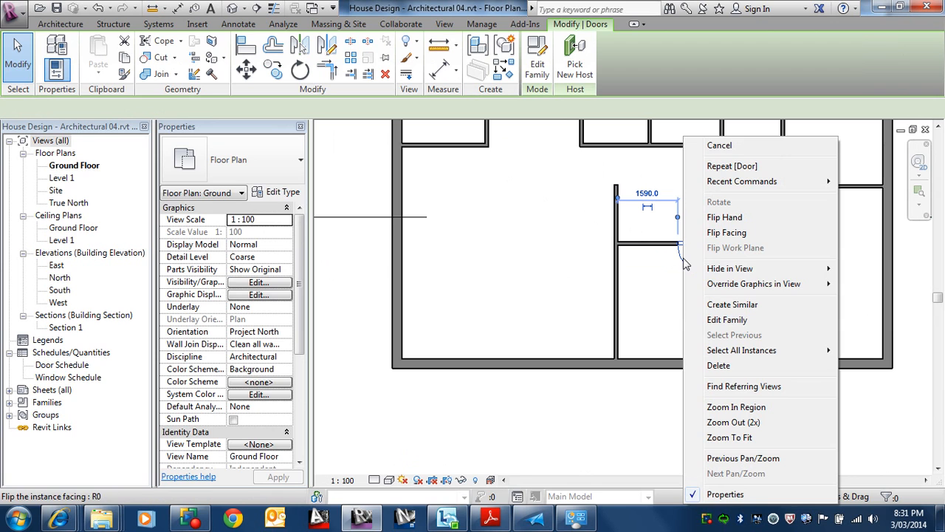
click(729, 305)
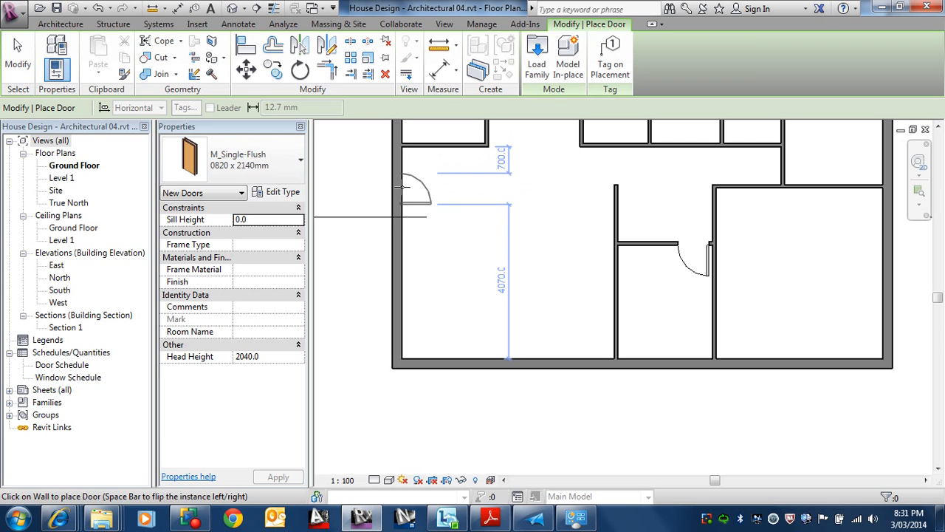
click(401, 187)
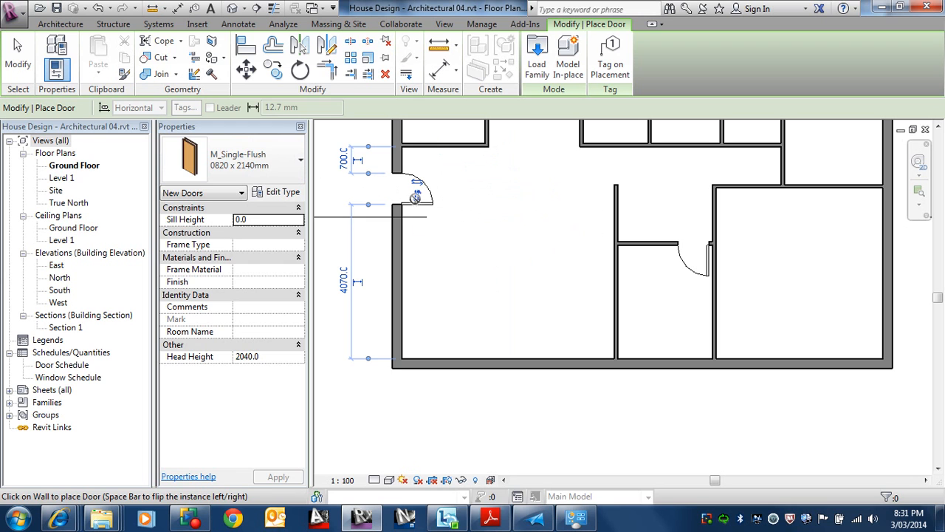
Flip the hand of the exterior door so it hinges on its upper side, and finish placing doors.
click(415, 195)
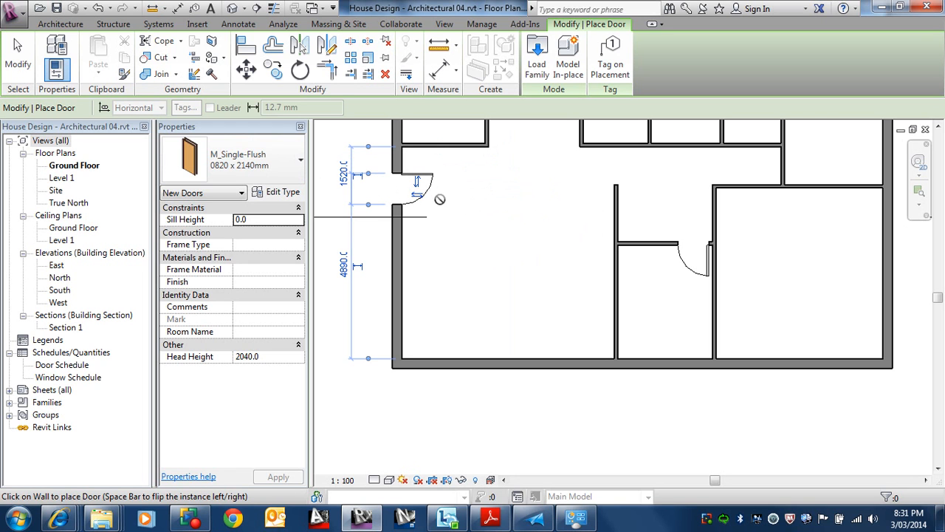
key(Escape)
key(Escape)
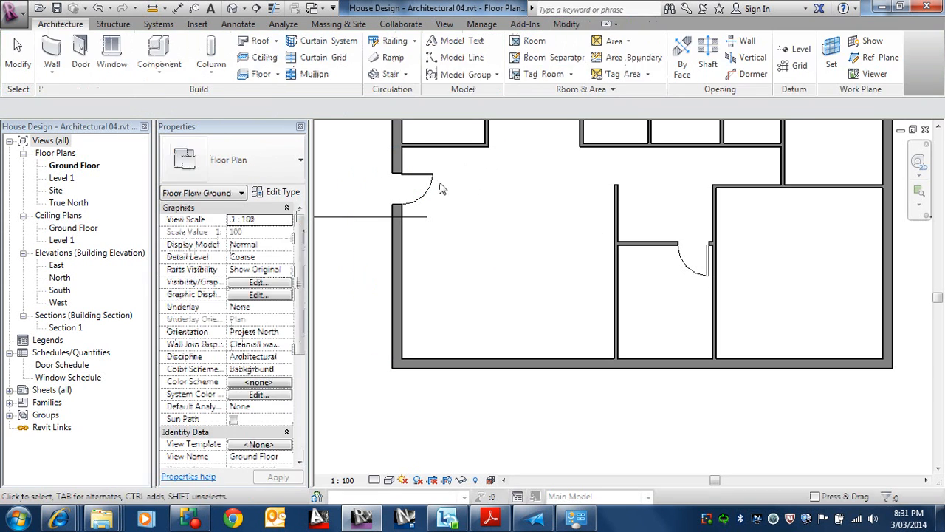
click(427, 183)
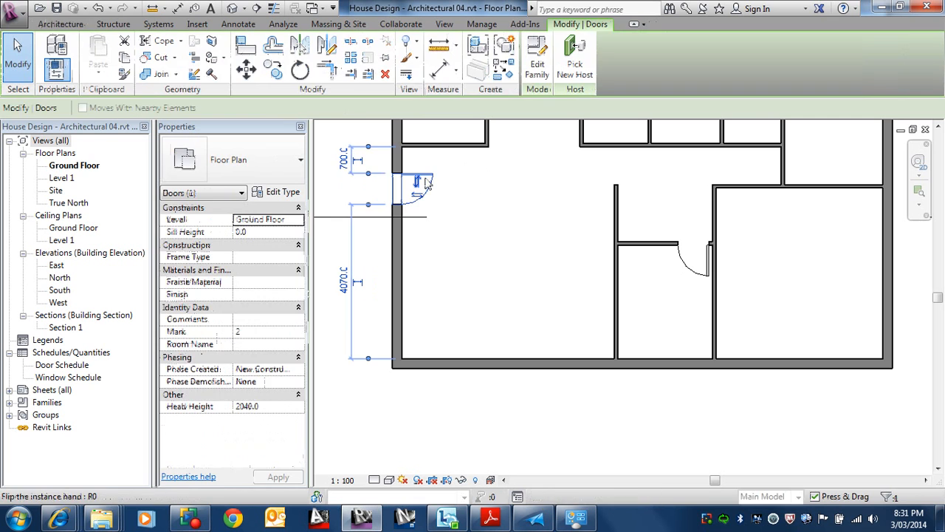
click(495, 193)
Set the ground floor plan's detail level to Fine.
scroll(497, 191, down, 2)
middle_drag(497, 191, 506, 251)
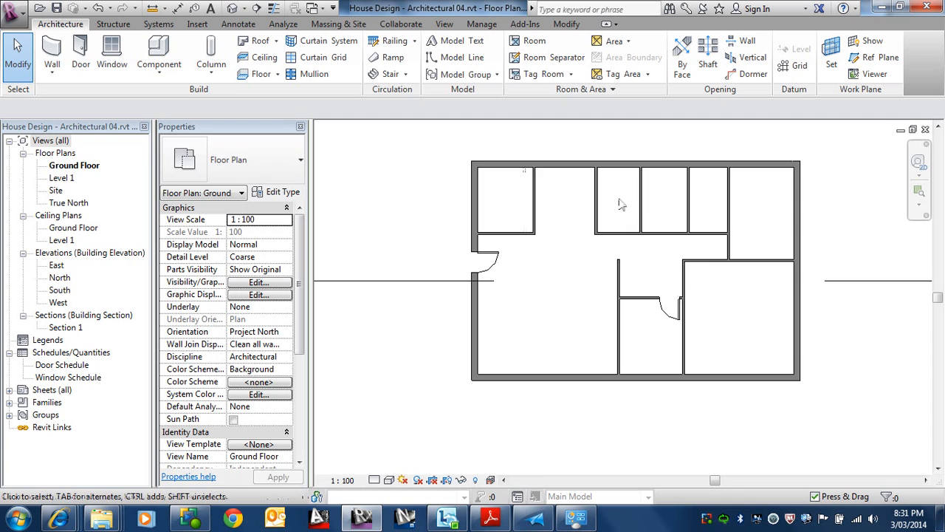
scroll(530, 192, up, 3)
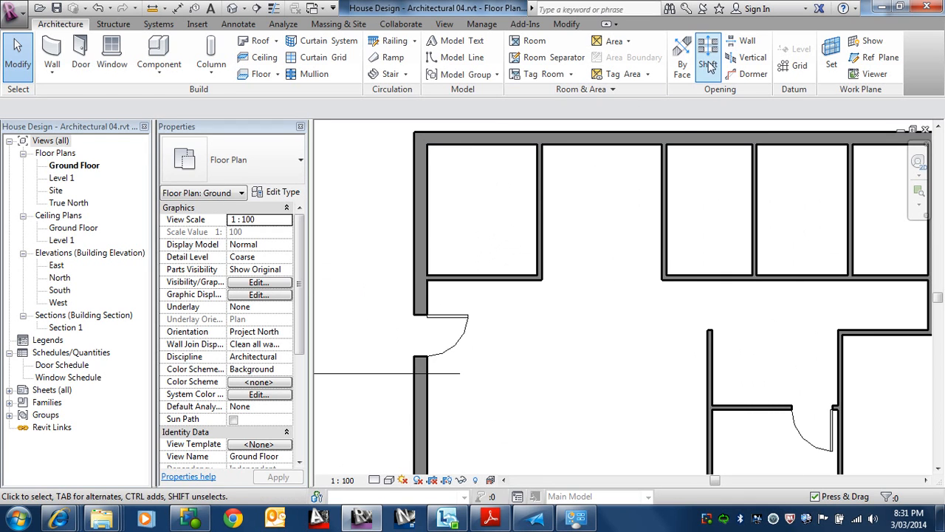
click(375, 480)
click(392, 465)
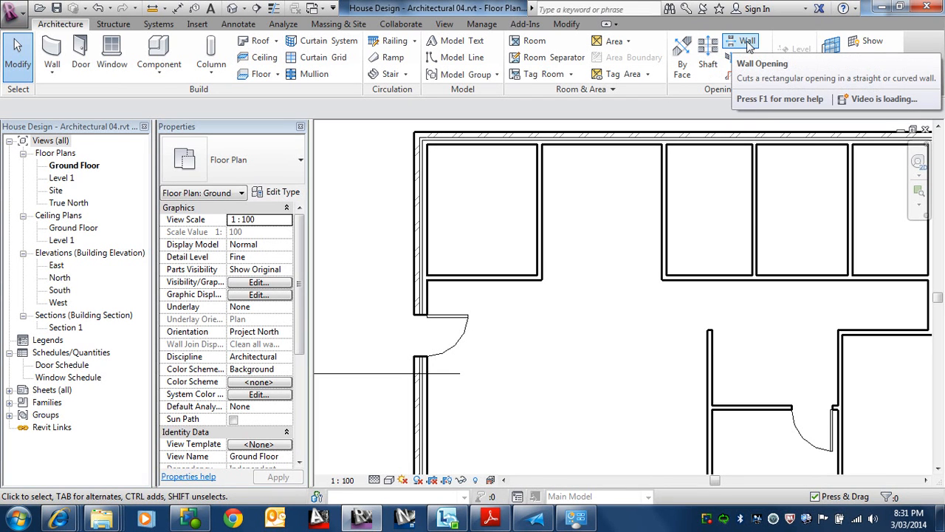
Cut a rectangular wall opening about 1008 mm wide in the right-hand wall of the upper-left room.
click(747, 44)
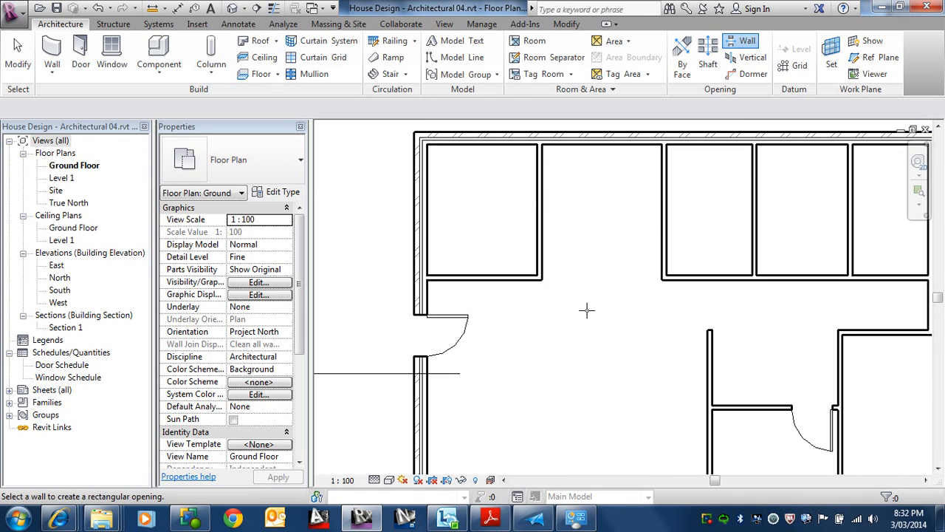
click(539, 223)
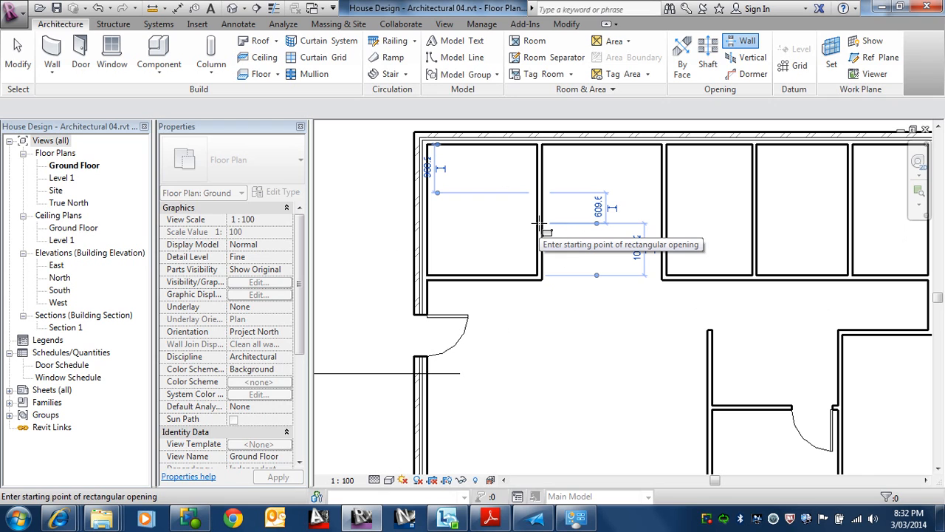
click(540, 223)
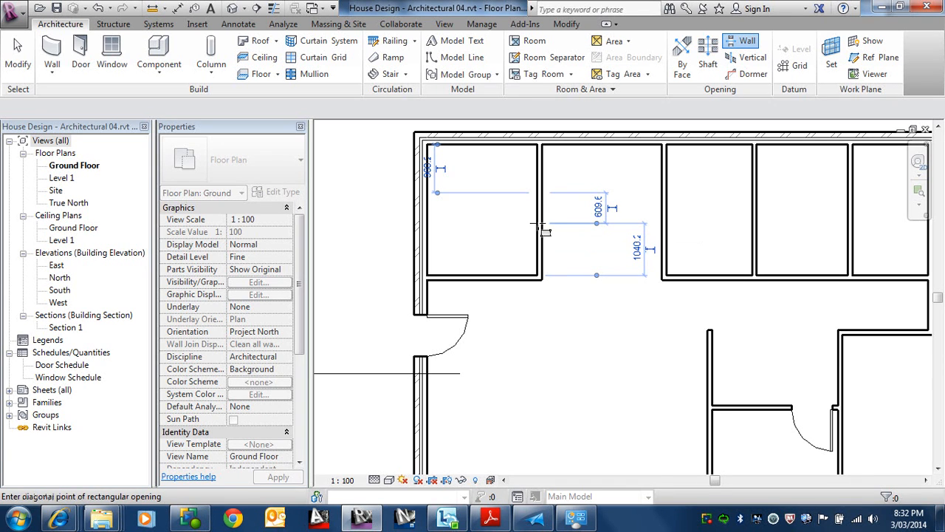
click(549, 170)
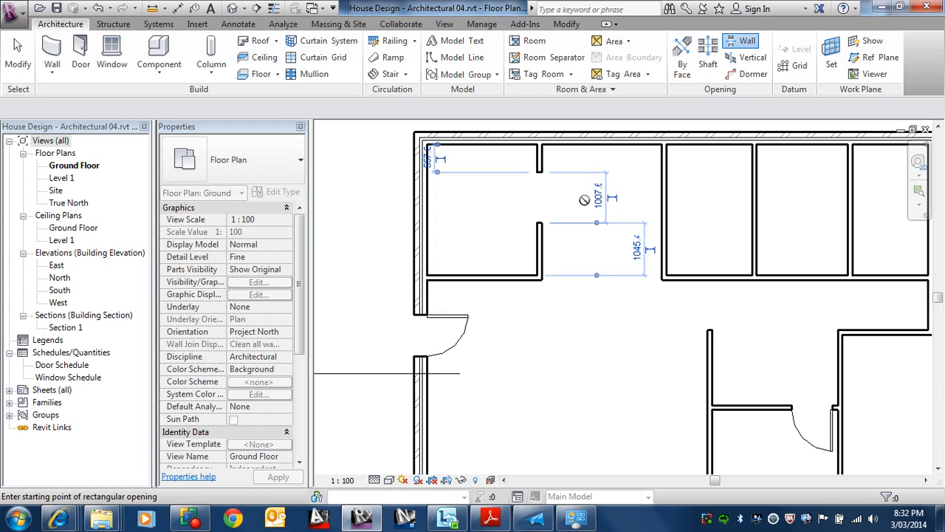
key(Escape)
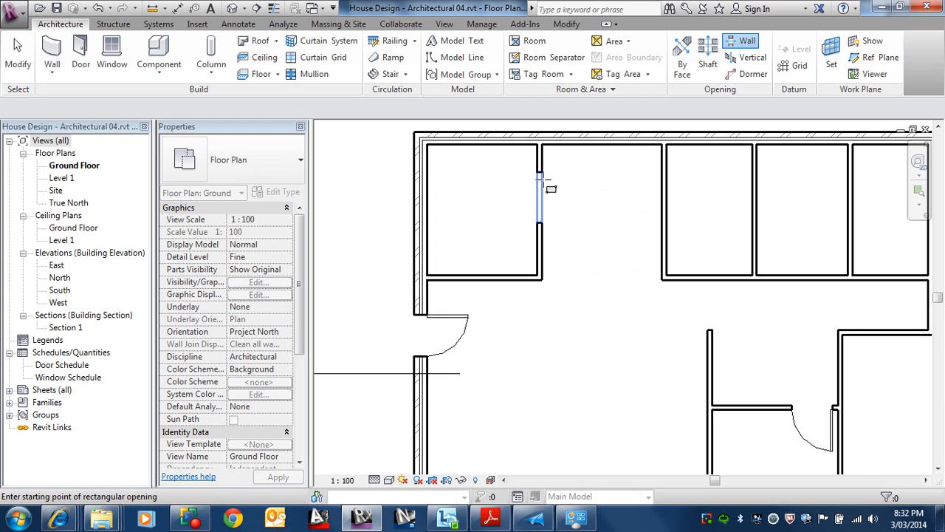
key(Escape)
Set the width of the rectangular opening in the upper-left room's wall to 900 mm.
click(545, 184)
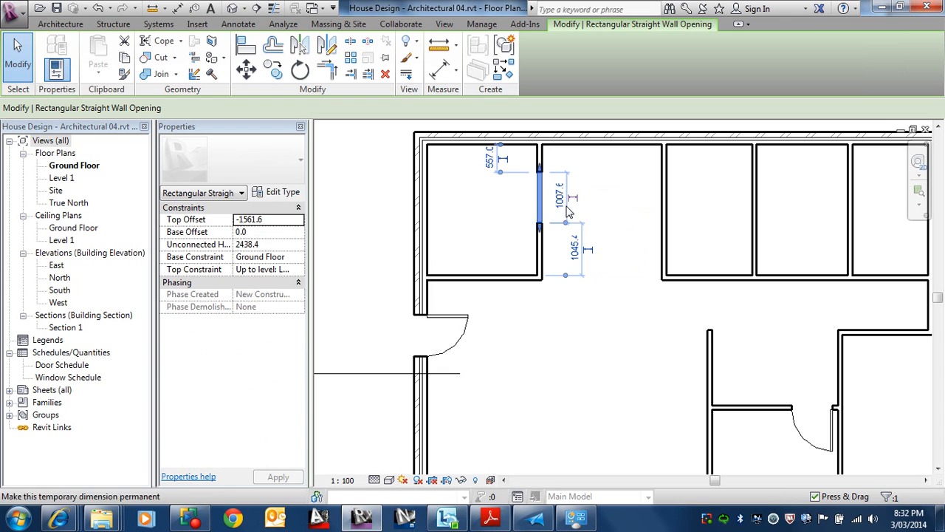
click(561, 204)
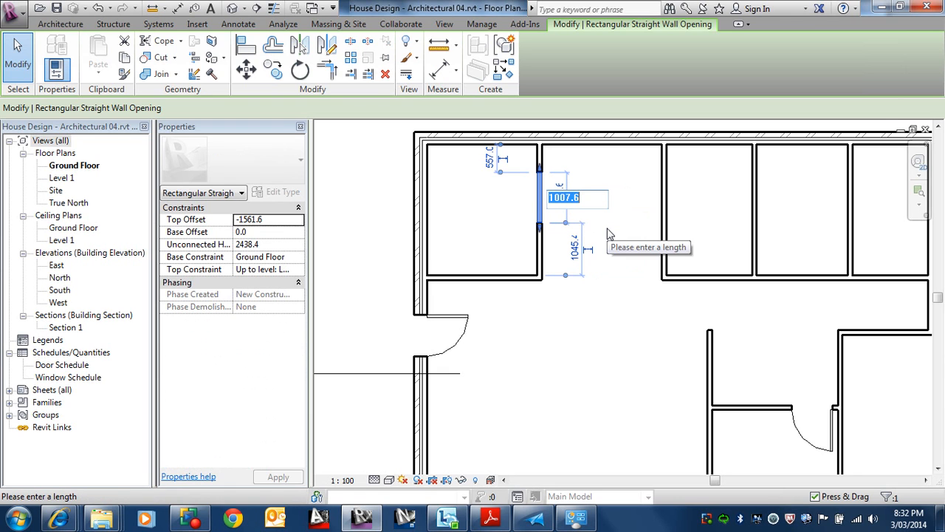
text(900)
key(Return)
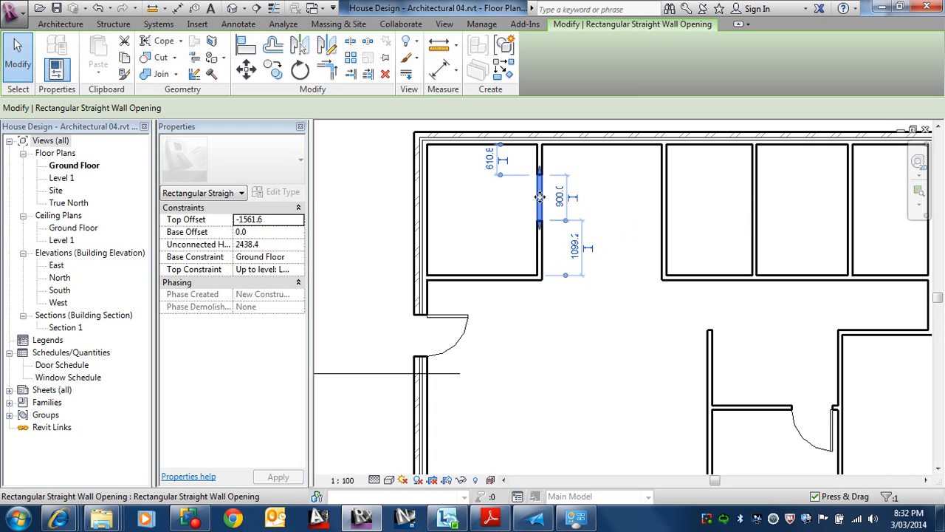
Move the rectangular opening along the upper-left room's wall so it is centred between the wall's ends.
click(246, 69)
scroll(541, 197, up, 4)
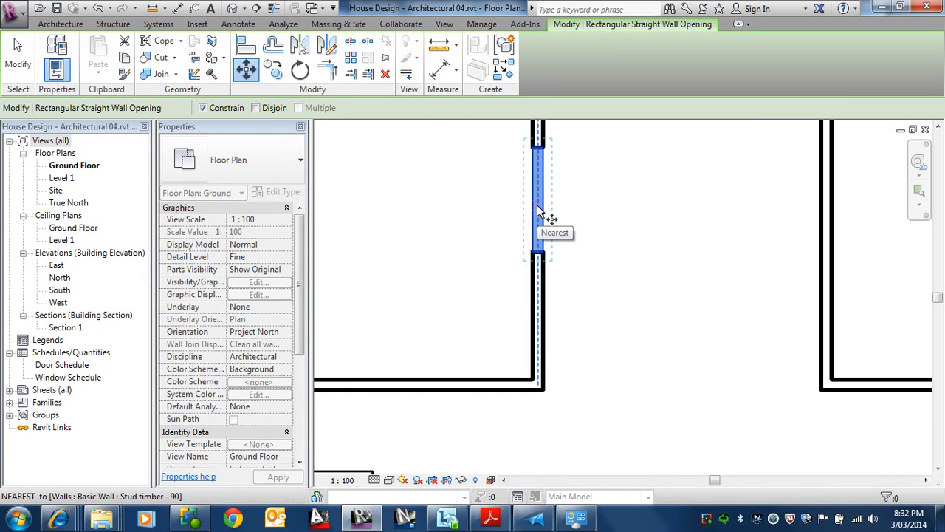
click(535, 199)
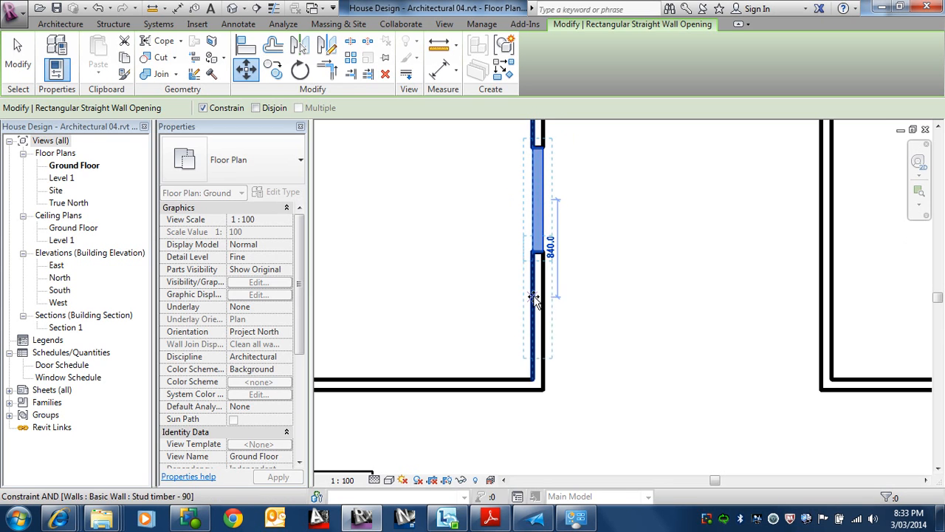
key(s)
key(m)
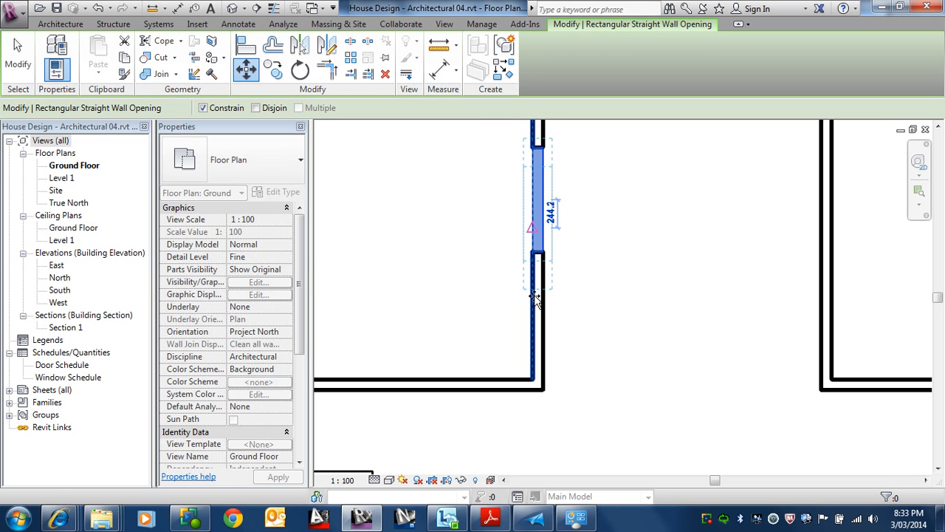
click(536, 298)
scroll(607, 277, down, 1)
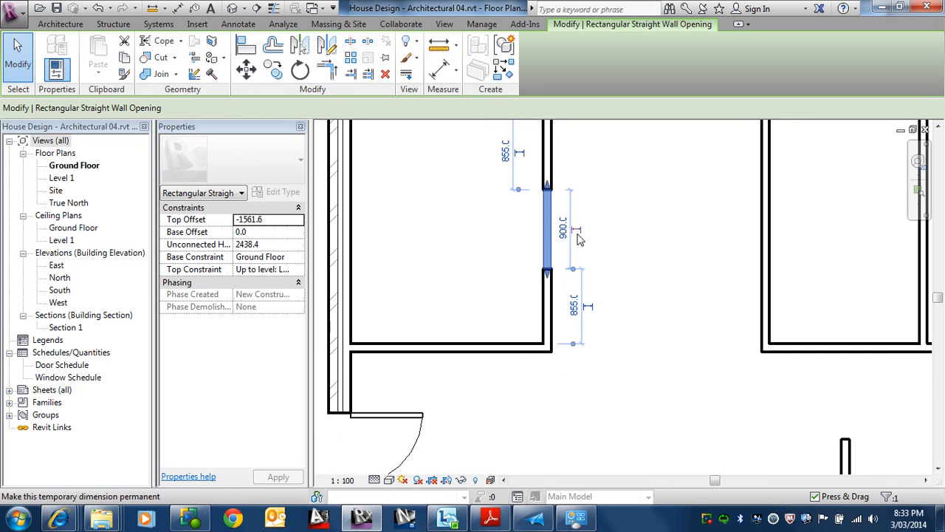
middle_drag(639, 259, 654, 293)
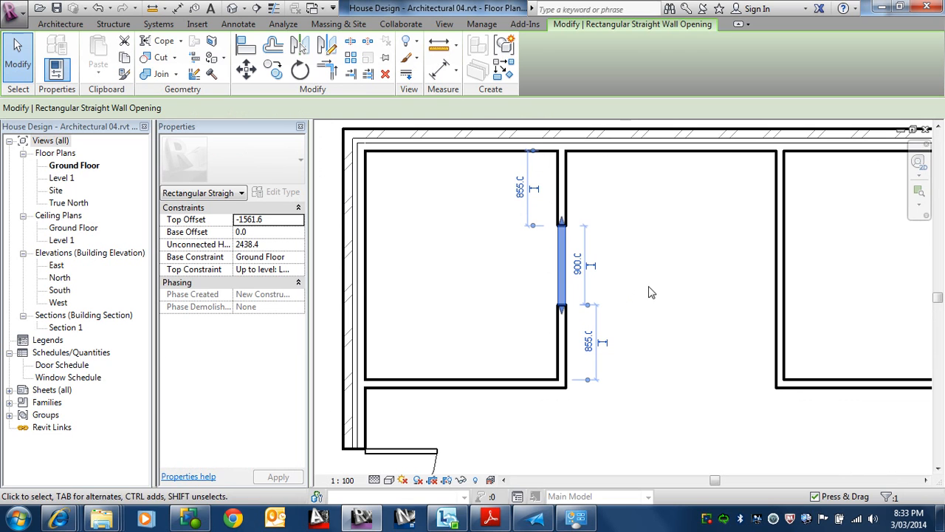
scroll(613, 328, up, 2)
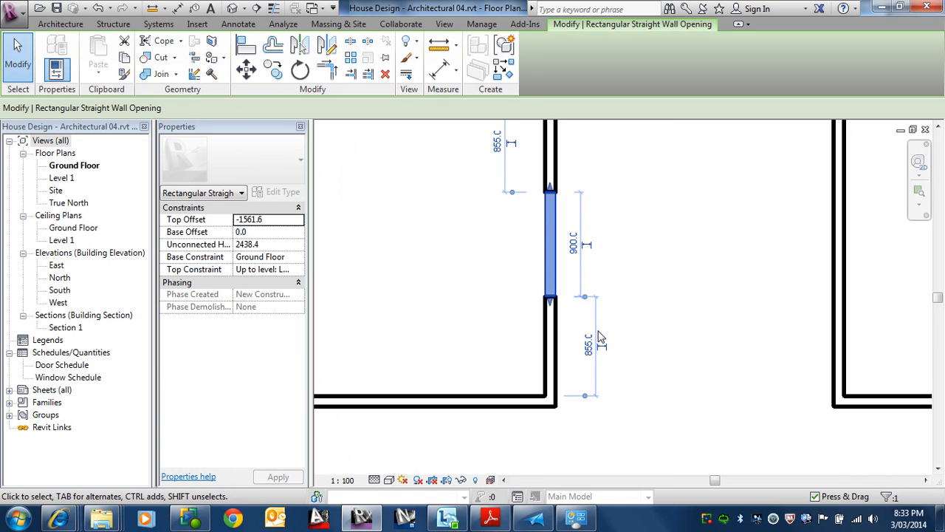
click(608, 285)
scroll(590, 283, down, 1)
scroll(508, 176, down, 1)
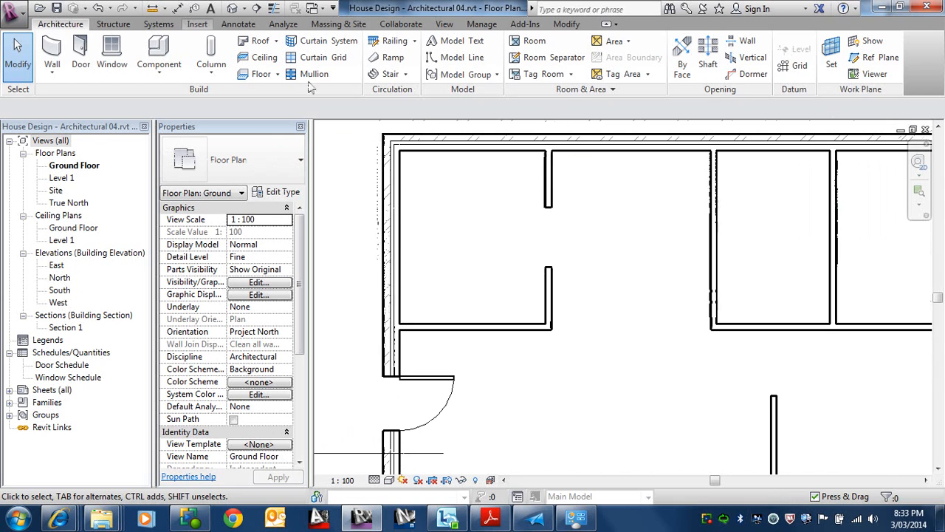
Open the default 3D view, select the wall opening and measure its vertical dimension from the wall's base to the opening's head.
click(232, 8)
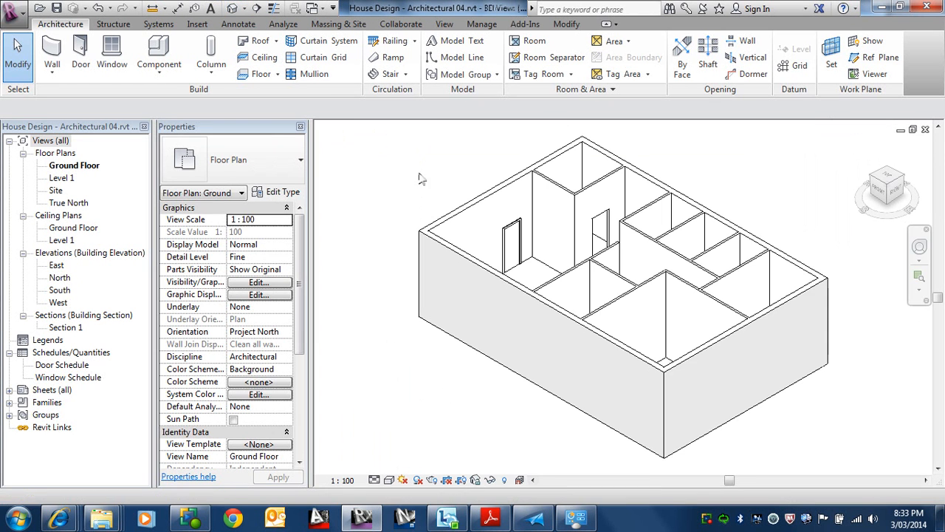
middle_drag(608, 235, 607, 276)
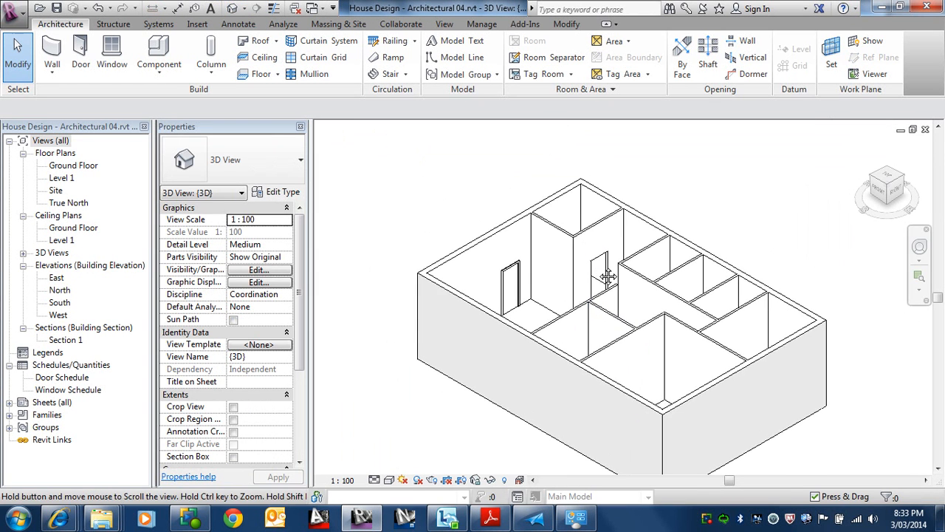
scroll(605, 277, up, 5)
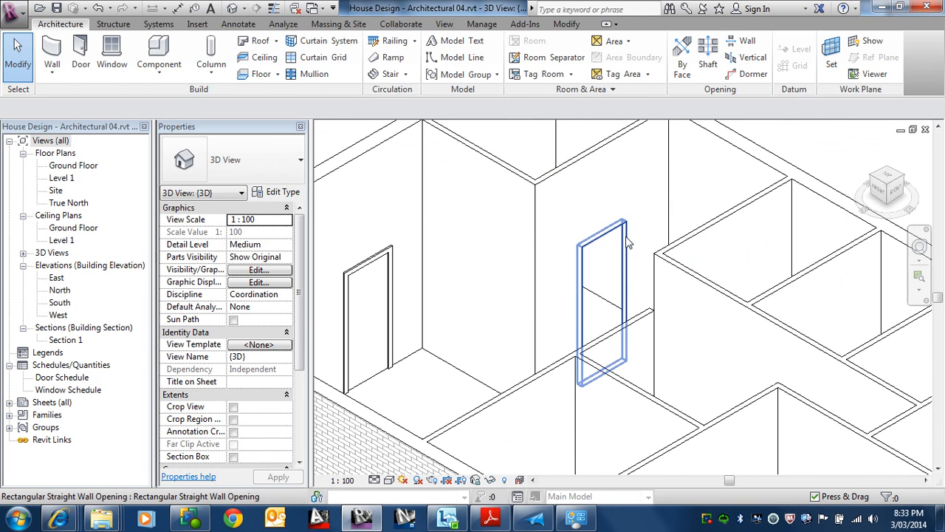
click(626, 243)
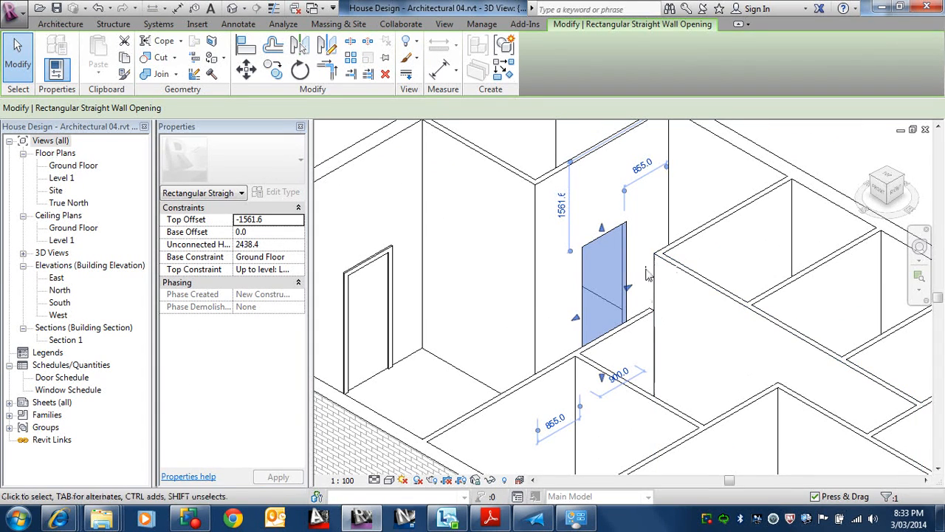
mouse_move(650, 257)
shift+middle_down()
mouse_move(652, 222)
mouse_move(643, 237)
mouse_move(649, 245)
mouse_move(686, 249)
mouse_move(650, 271)
shift+middle_up()
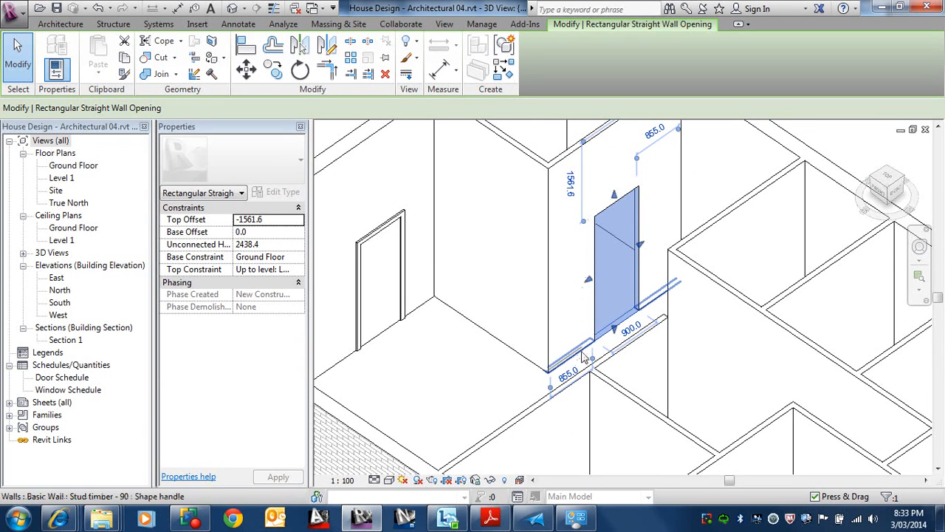
drag(582, 351, 584, 353)
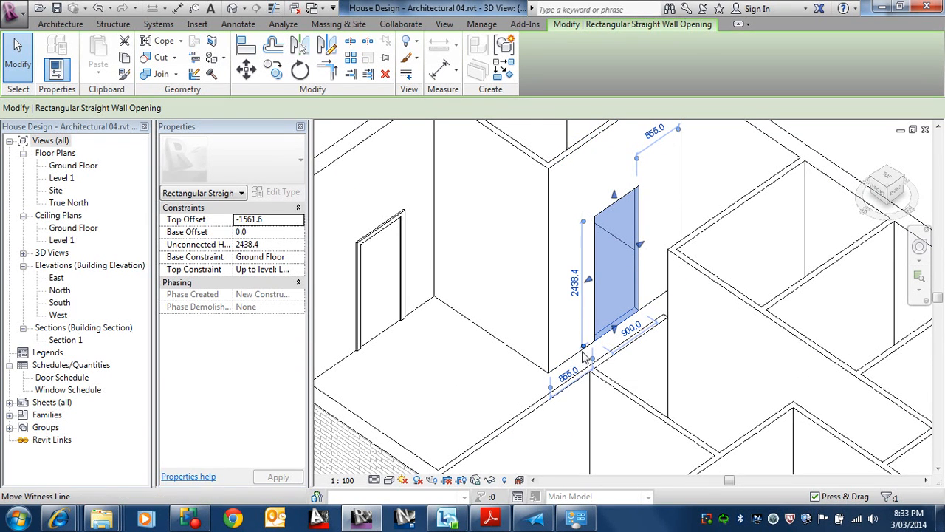
Try to set the opening's vertical dimension to 2040 mm, and clear the selection.
click(577, 293)
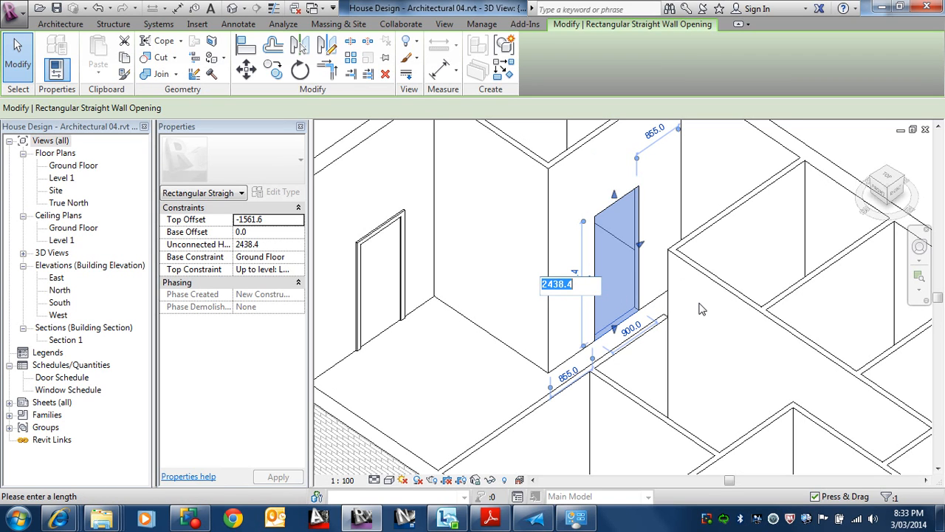
text(2040)
key(Return)
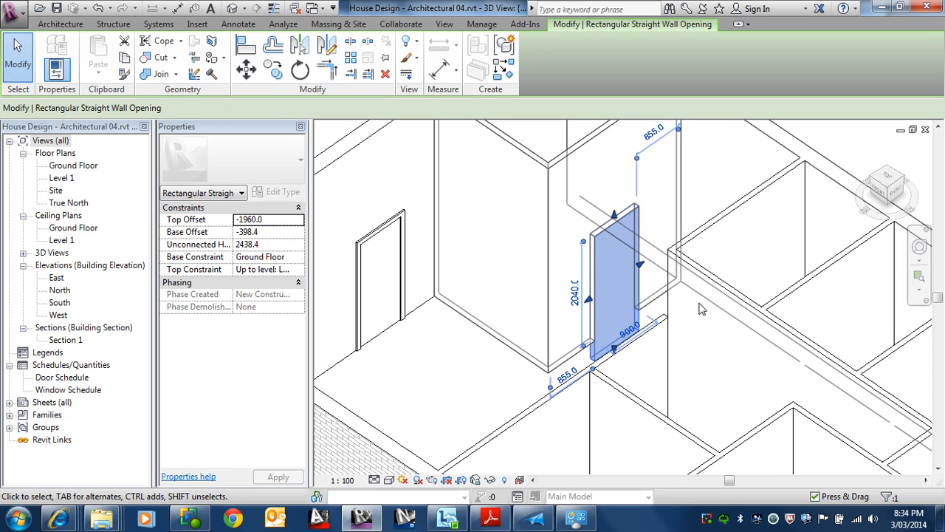
click(702, 309)
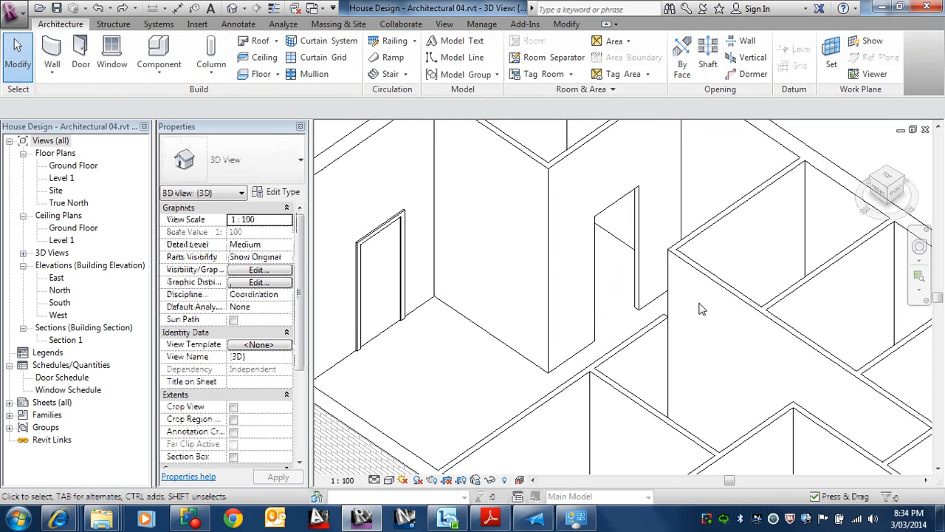
Lower the head of the wall opening so the opening is 2000 mm high, keeping its sill at the base.
click(641, 221)
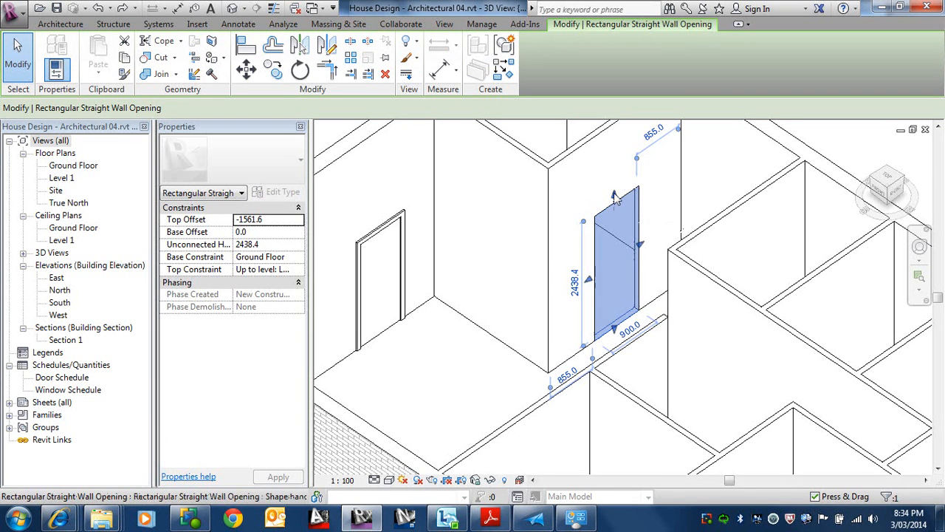
drag(617, 204, 615, 227)
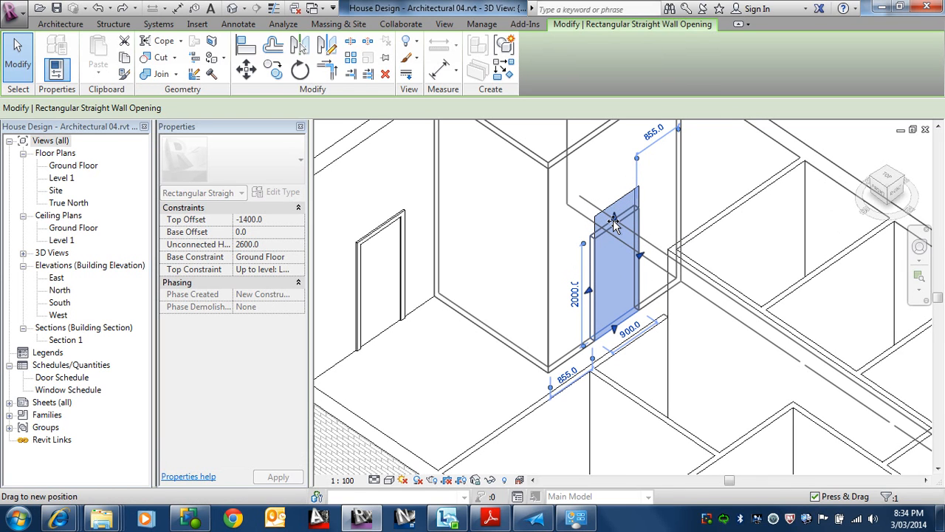
drag(615, 227, 615, 227)
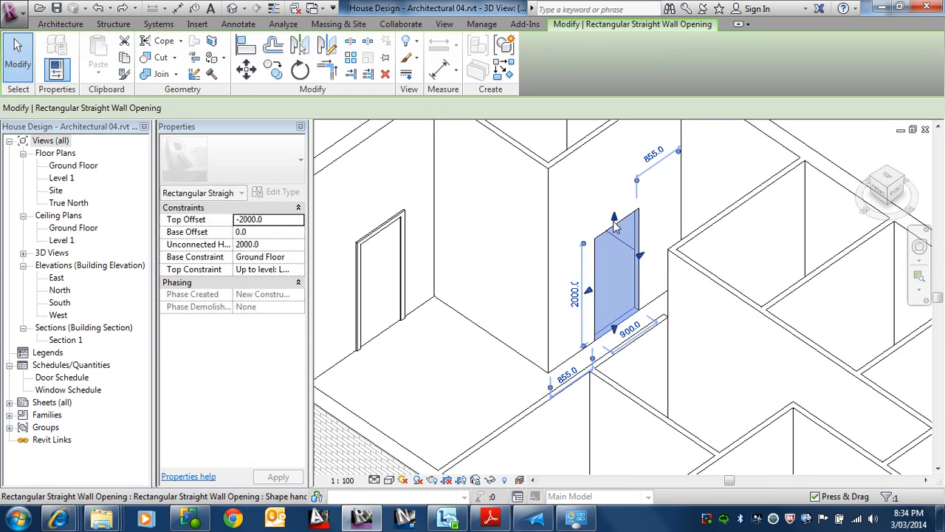
Set the dimension from the wall's base to the opening's head to 2040 mm and deselect the opening.
click(575, 295)
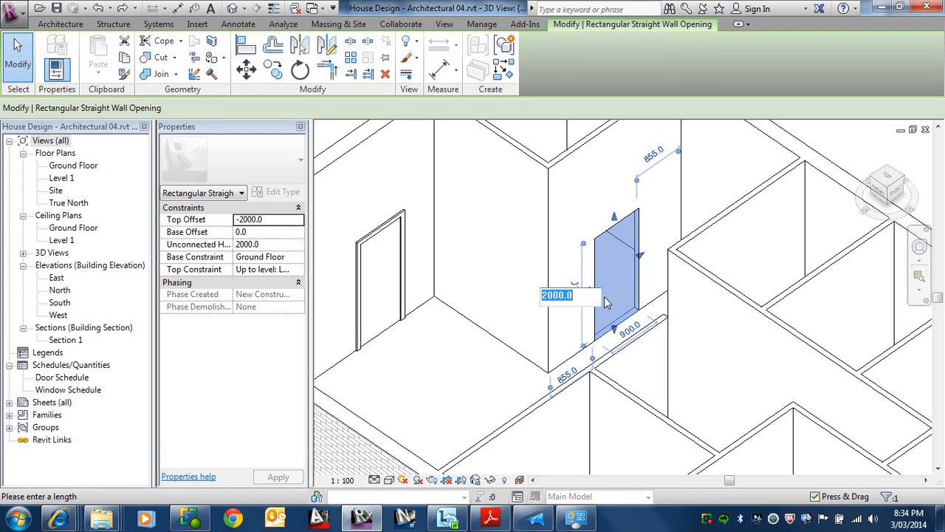
text(2040)
key(Return)
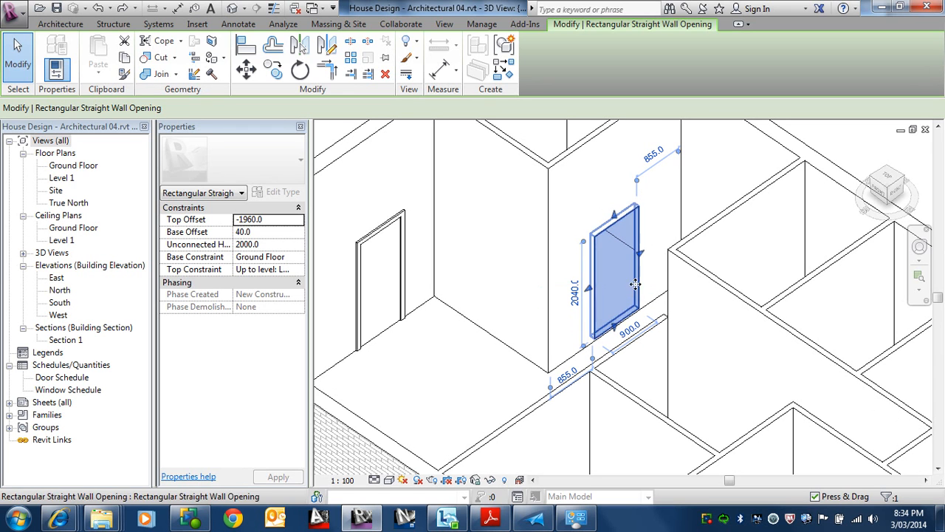
key(Escape)
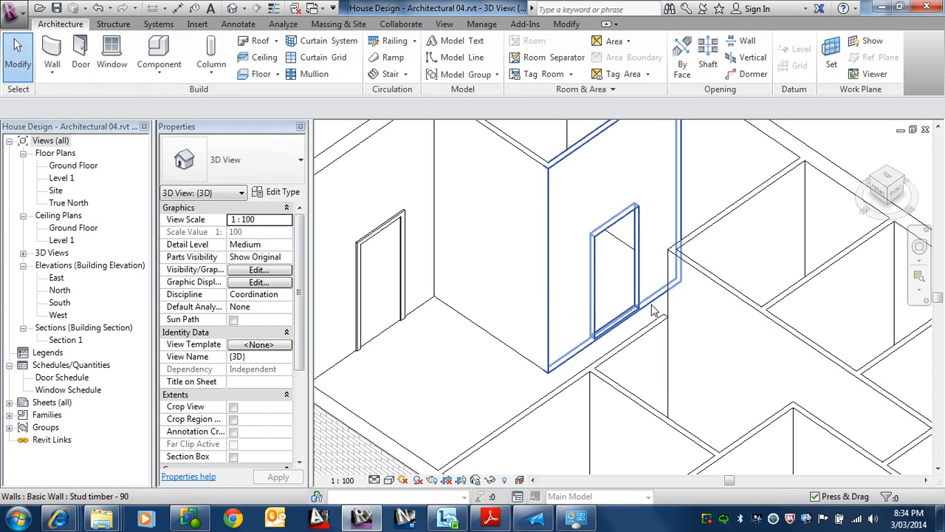
middle_drag(647, 341, 573, 259)
scroll(563, 270, up, 5)
scroll(563, 271, down, 5)
click(573, 258)
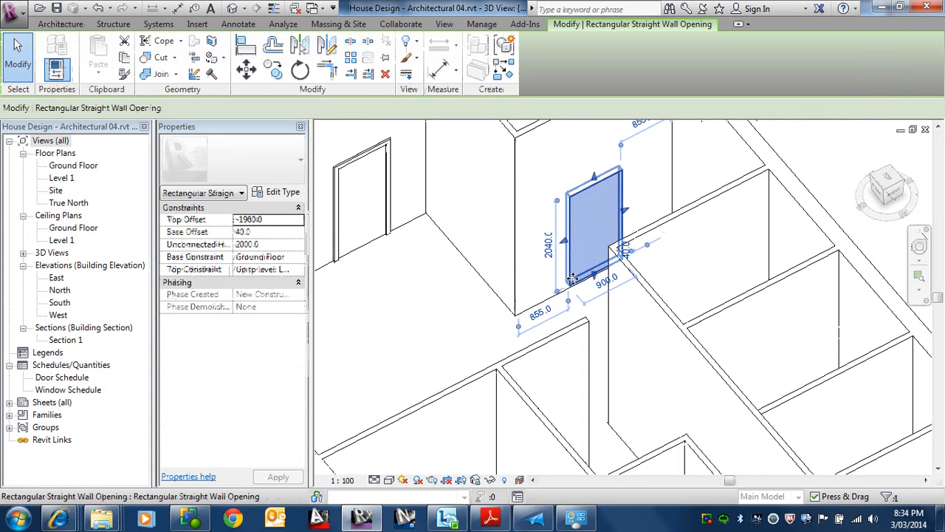
scroll(600, 282, up, 1)
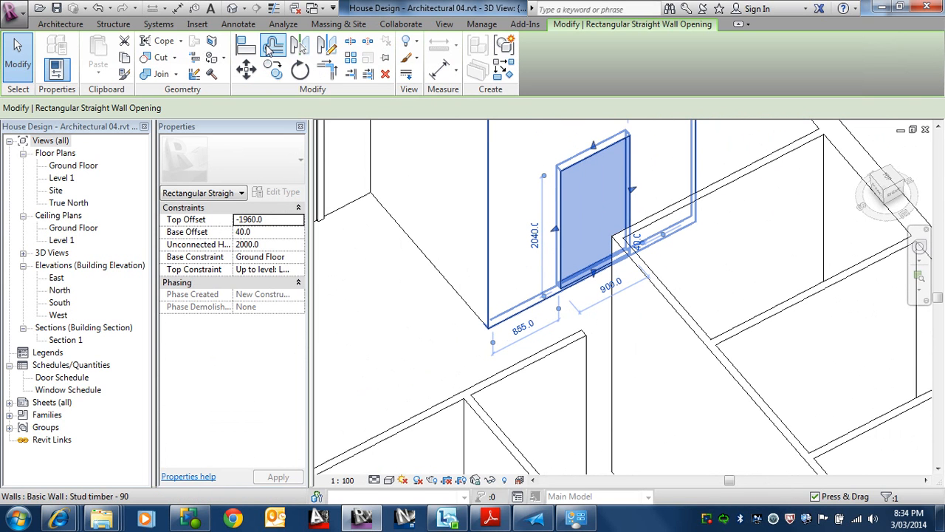
key(m)
key(v)
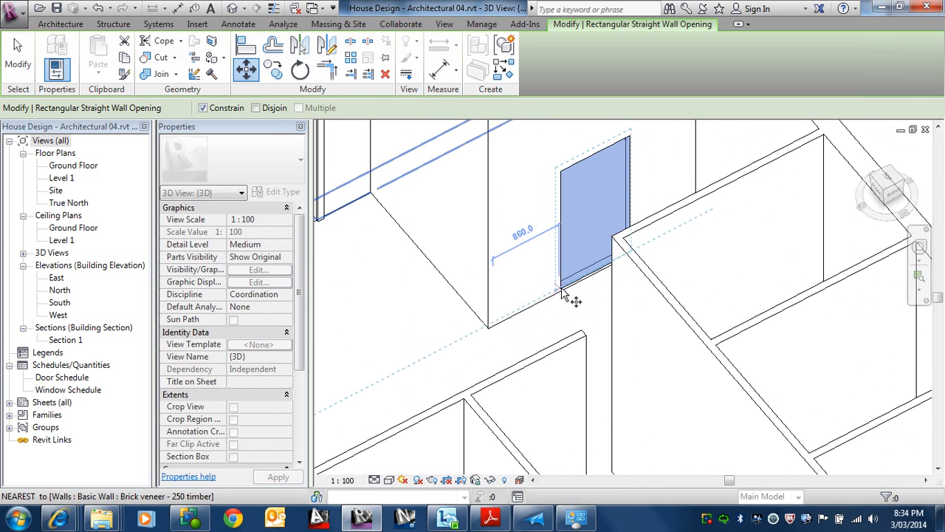
scroll(561, 297, up, 3)
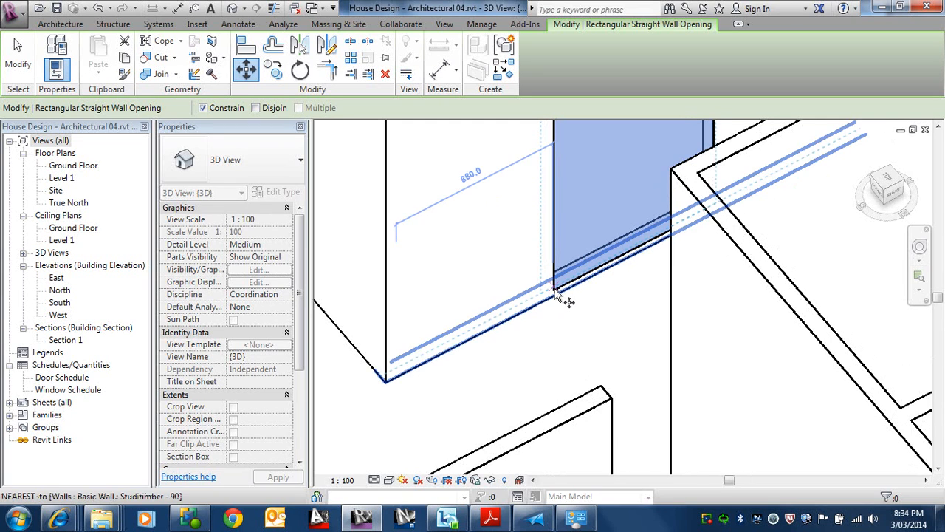
scroll(559, 297, up, 2)
scroll(557, 296, up, 3)
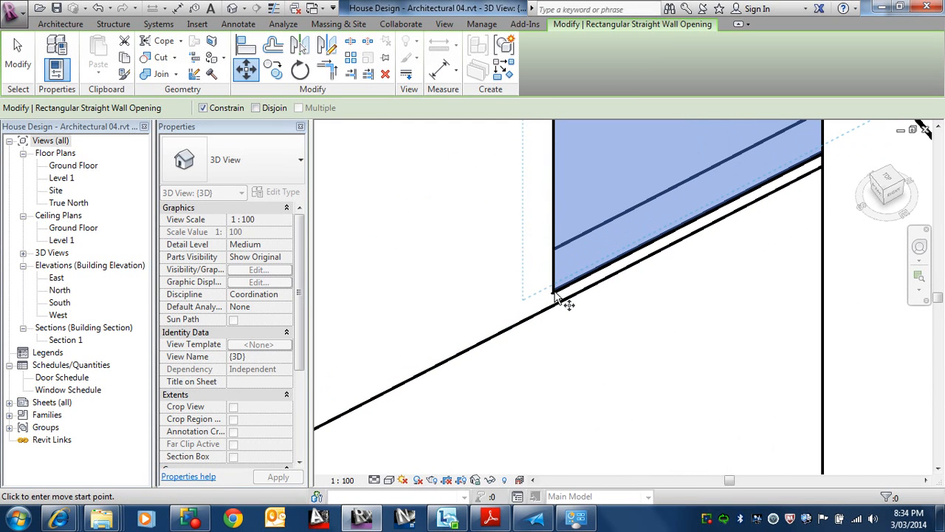
scroll(553, 288, down, 6)
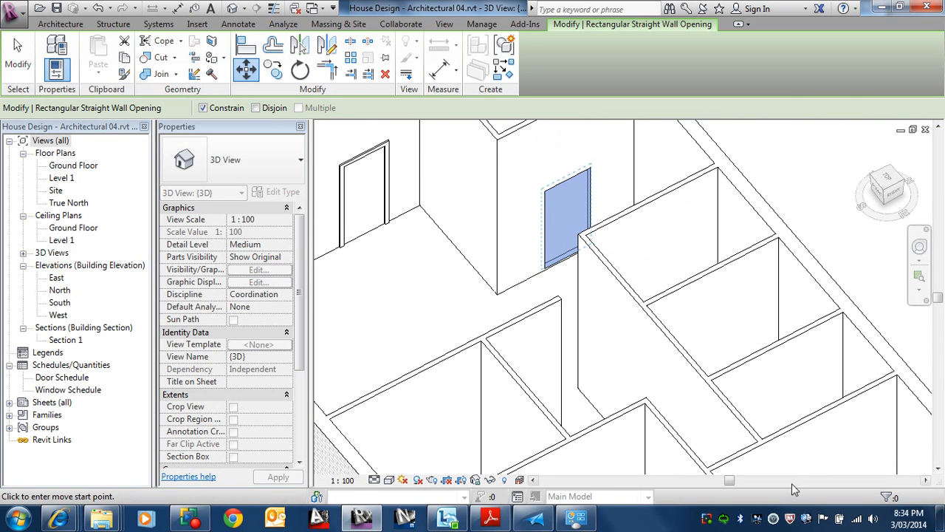
right_click(707, 521)
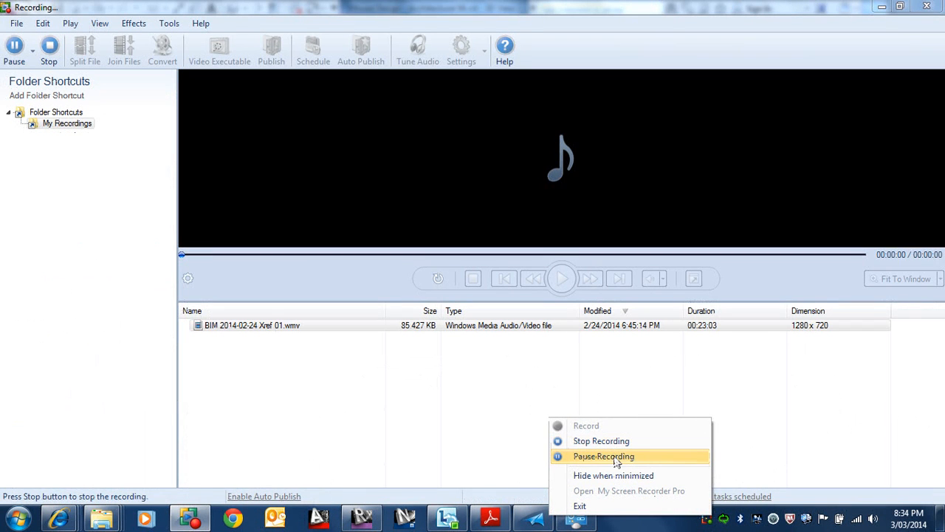
click(617, 457)
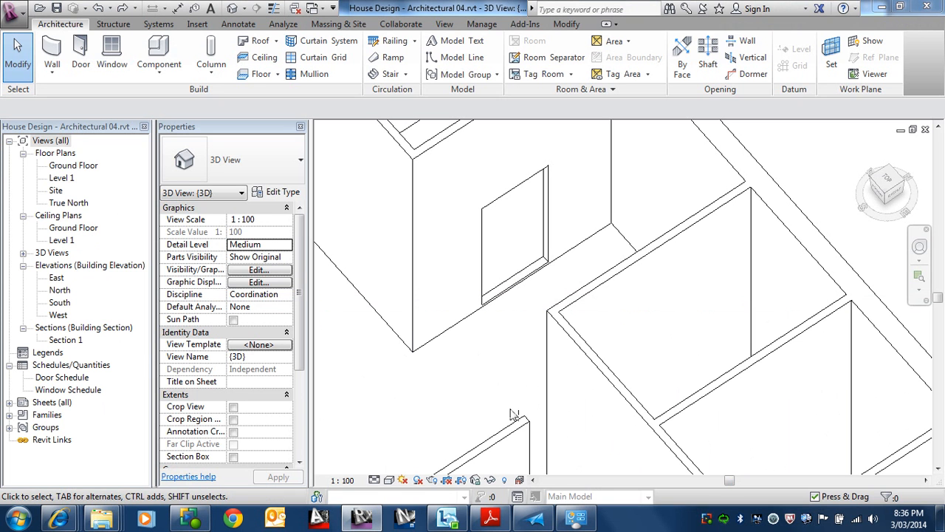
Set the wall opening's base offset to 0 so it reaches the floor, and deselect it.
click(497, 296)
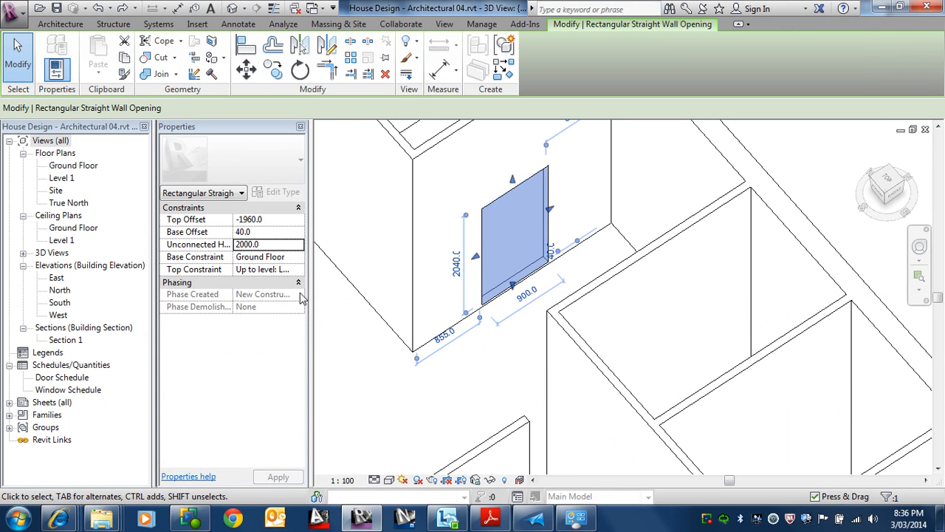
click(256, 232)
key(BackSpace)
key(BackSpace)
key(BackSpace)
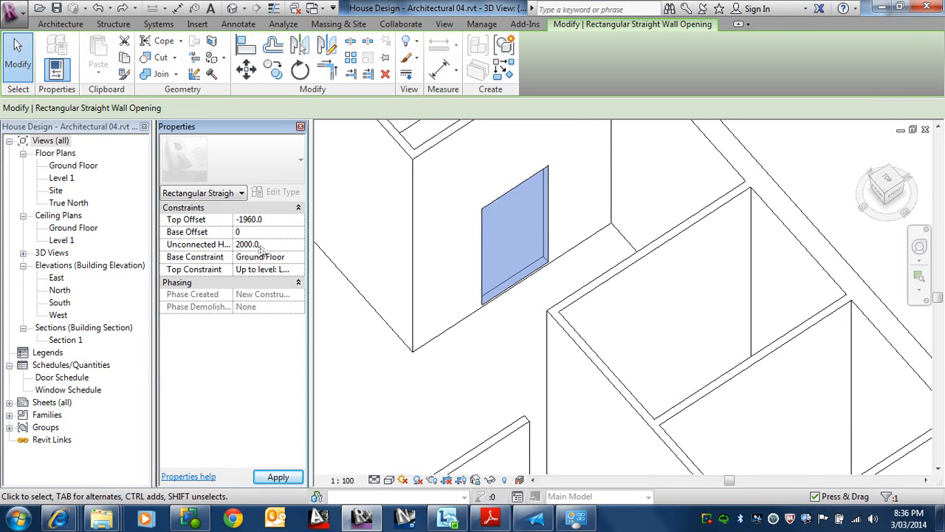
text(0)
click(254, 244)
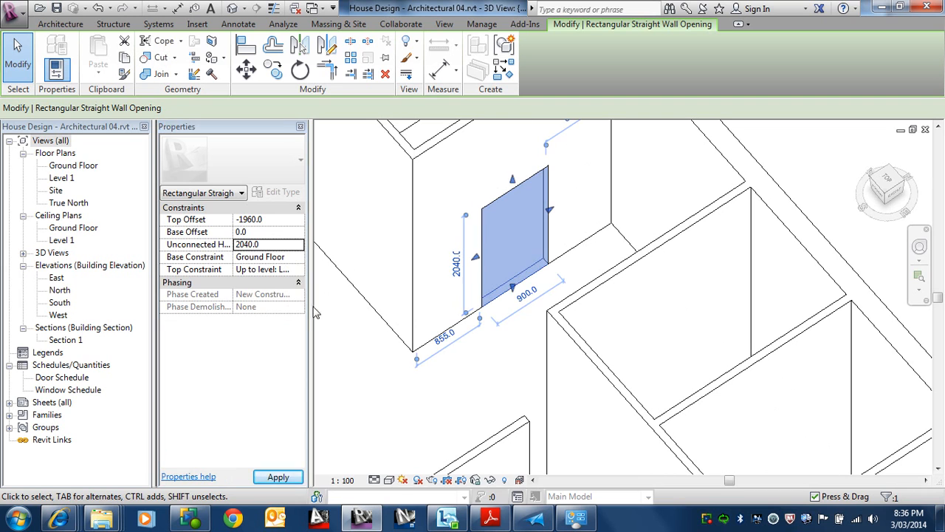
click(492, 376)
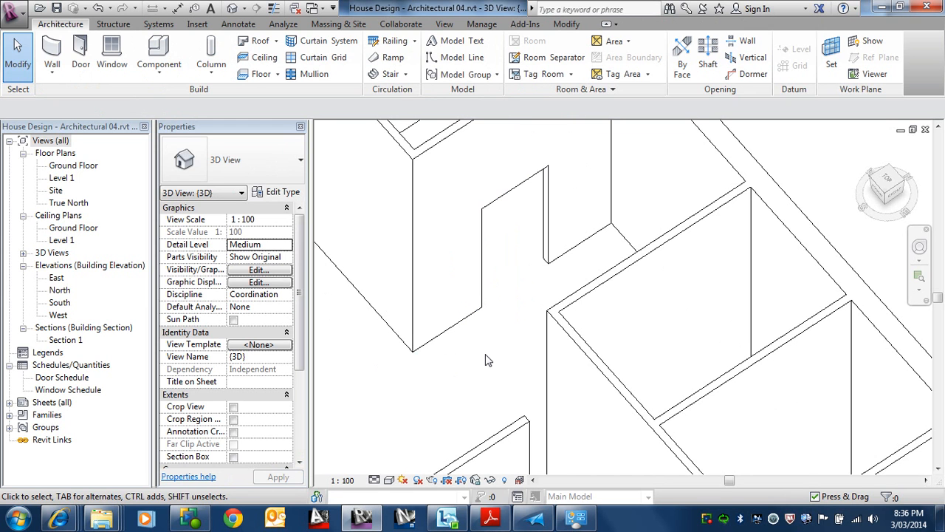
shift+middle_drag(650, 359, 659, 414)
scroll(664, 394, down, 4)
middle_drag(675, 357, 656, 313)
scroll(705, 388, up, 1)
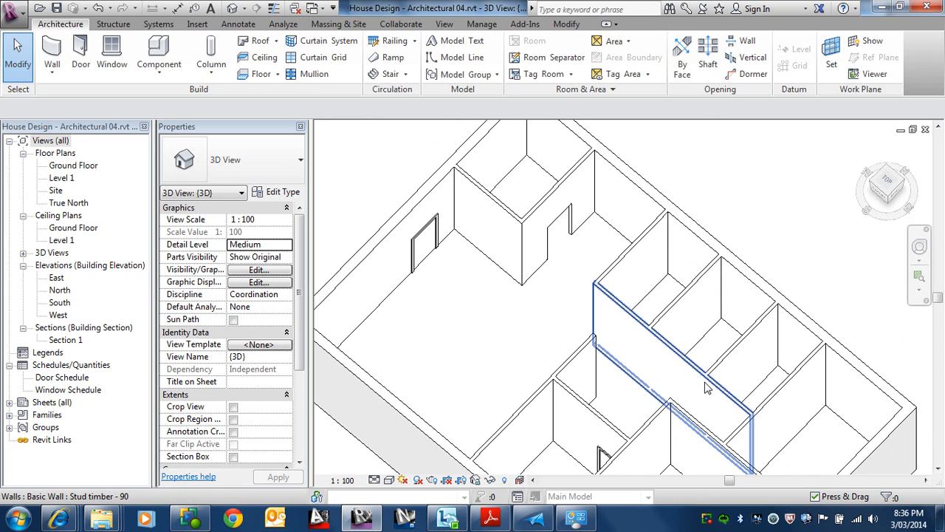
Open the Ground Floor plan view.
scroll(707, 388, down, 2)
scroll(668, 377, up, 2)
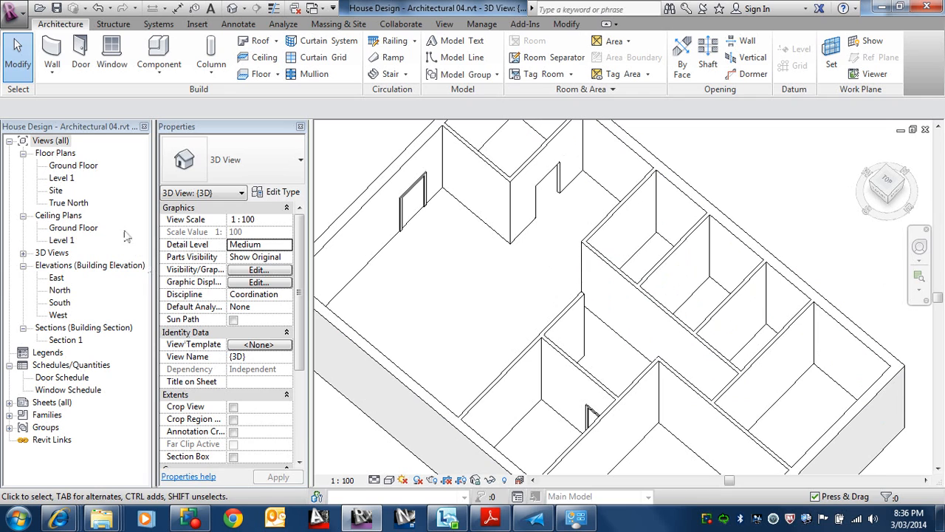
click(84, 168)
double_click(84, 167)
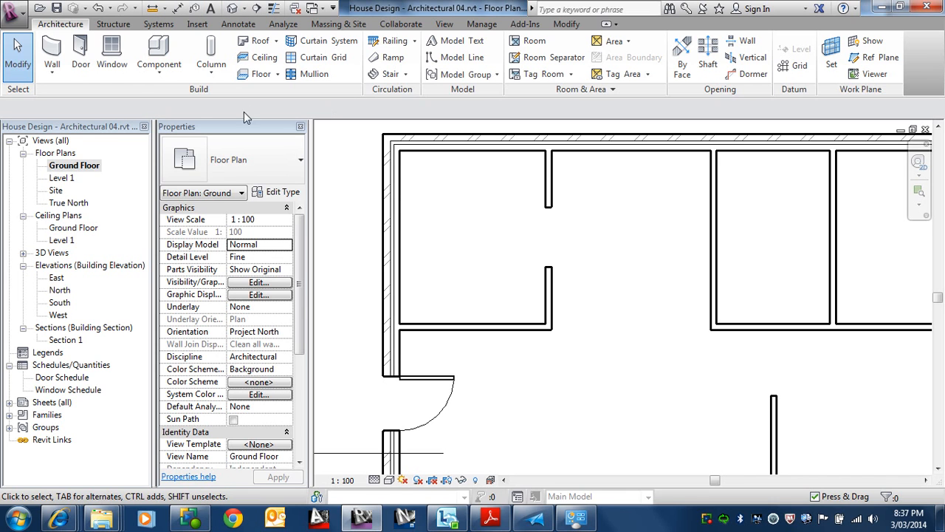
Load the Sliding Door - 2 Panel (AUS) family from the Doors library folder for door placement.
click(81, 66)
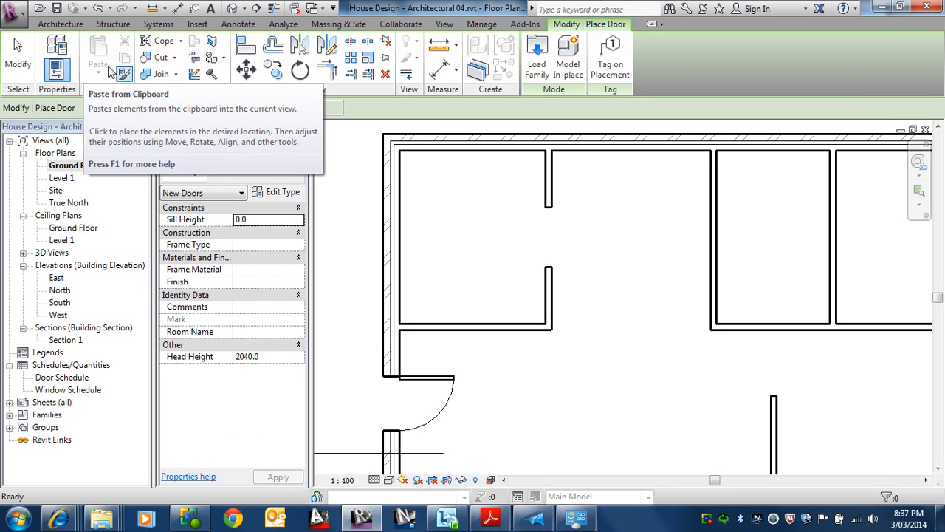
click(535, 67)
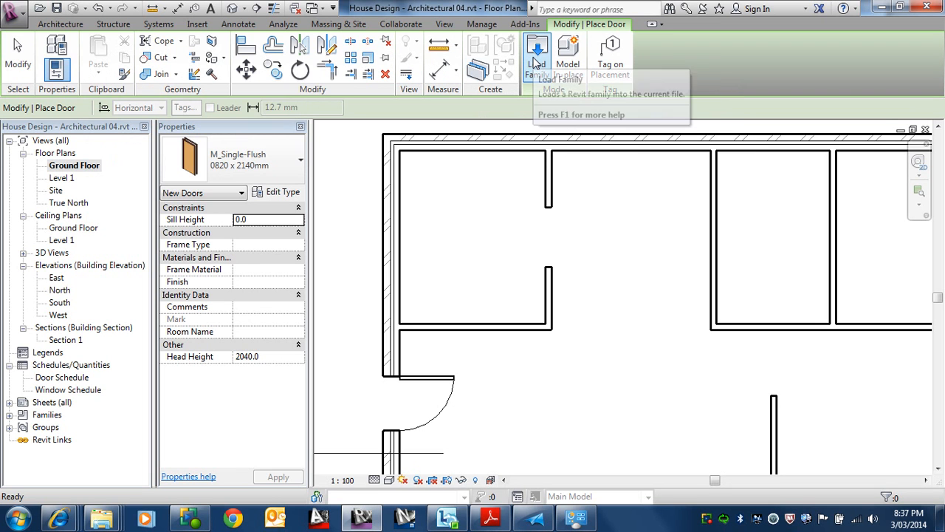
click(536, 65)
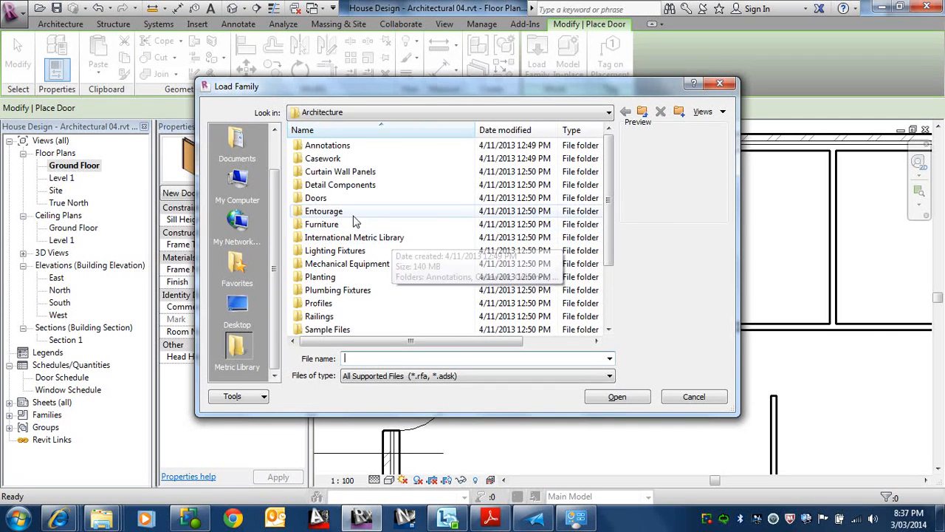
click(324, 200)
double_click(323, 199)
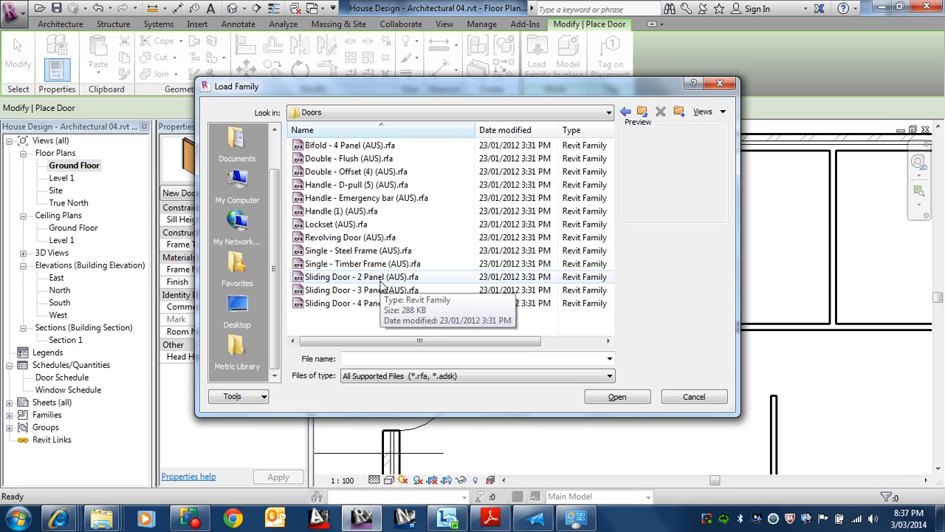
click(383, 279)
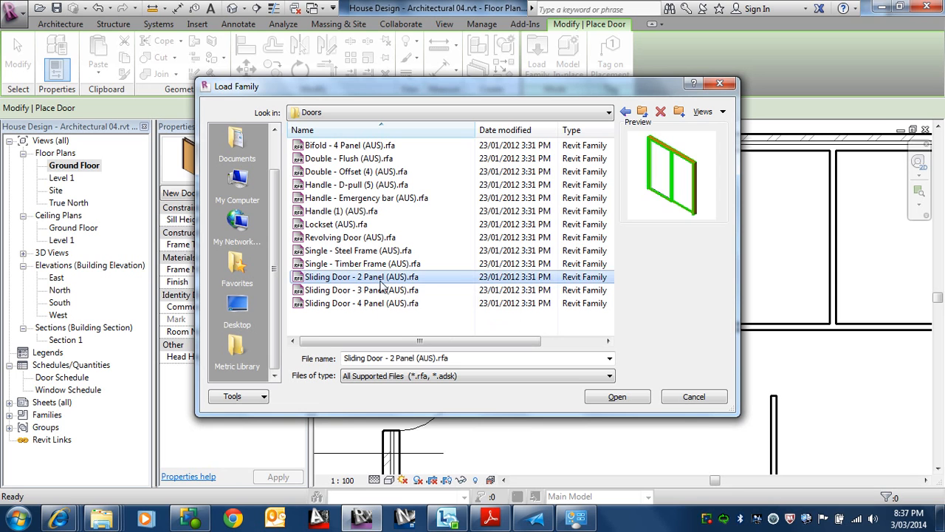
click(613, 398)
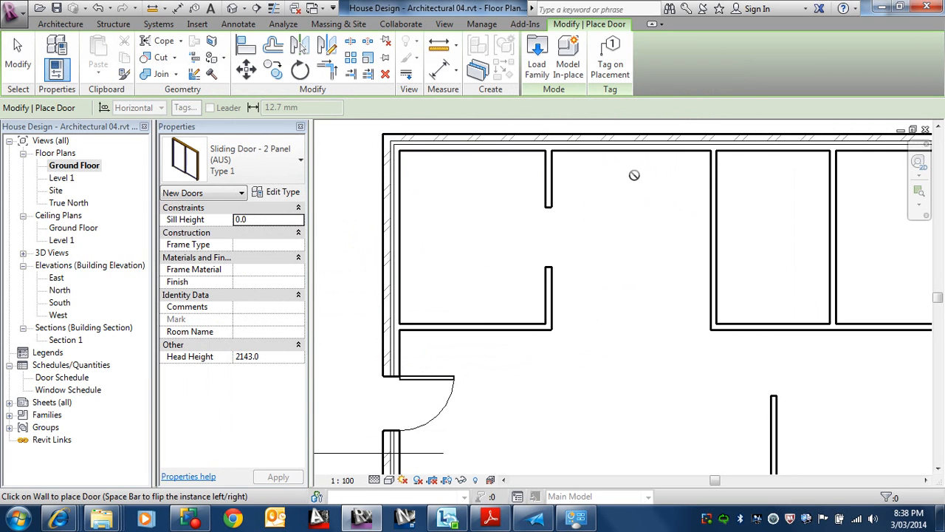
Place the two-panel sliding door in the upper exterior wall, centred between the two partitions with about 85 mm on each side.
scroll(632, 158, up, 1)
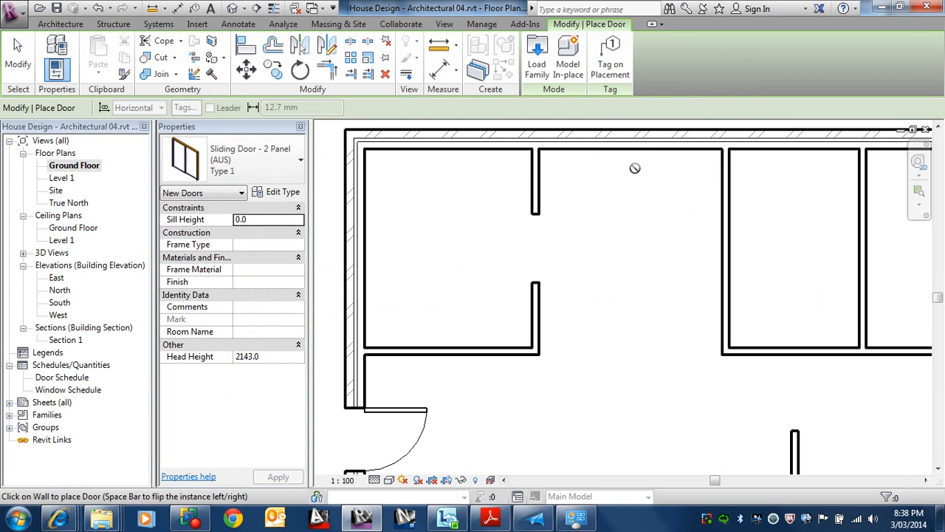
scroll(637, 156, down, 1)
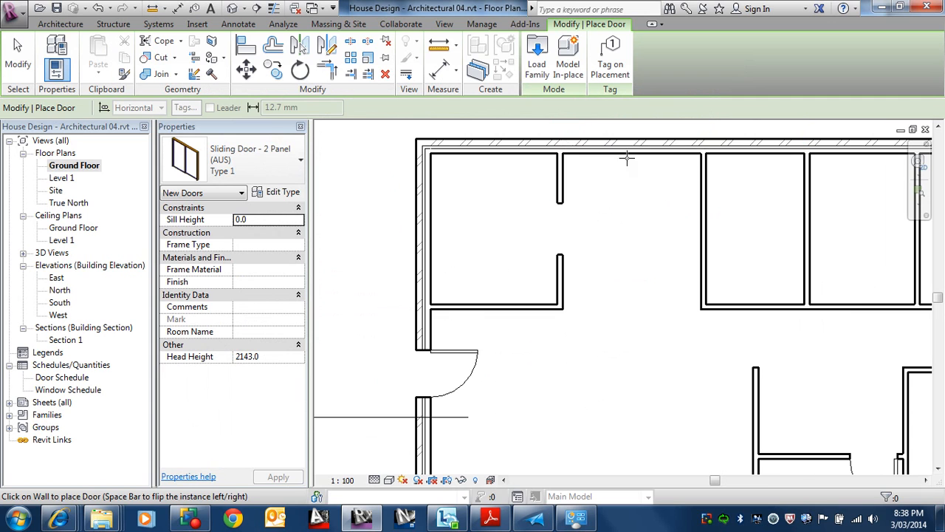
scroll(632, 153, up, 1)
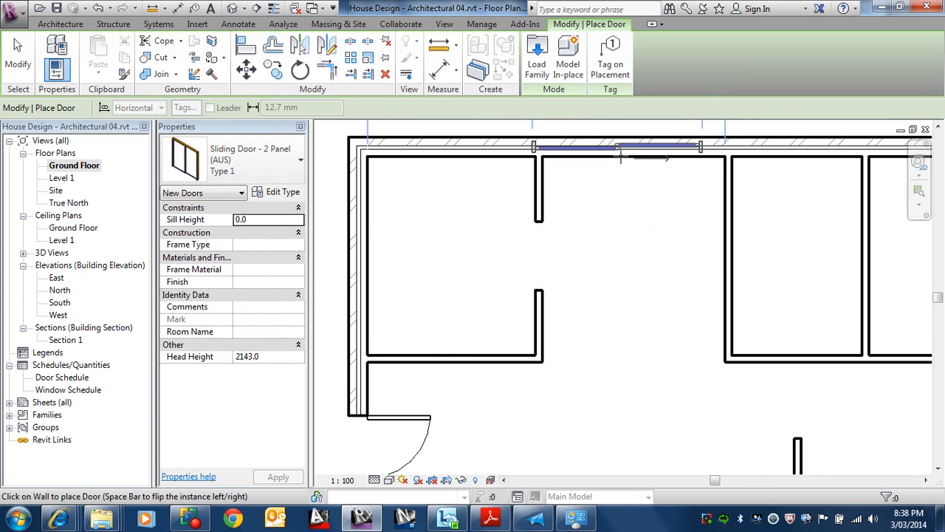
scroll(633, 160, down, 4)
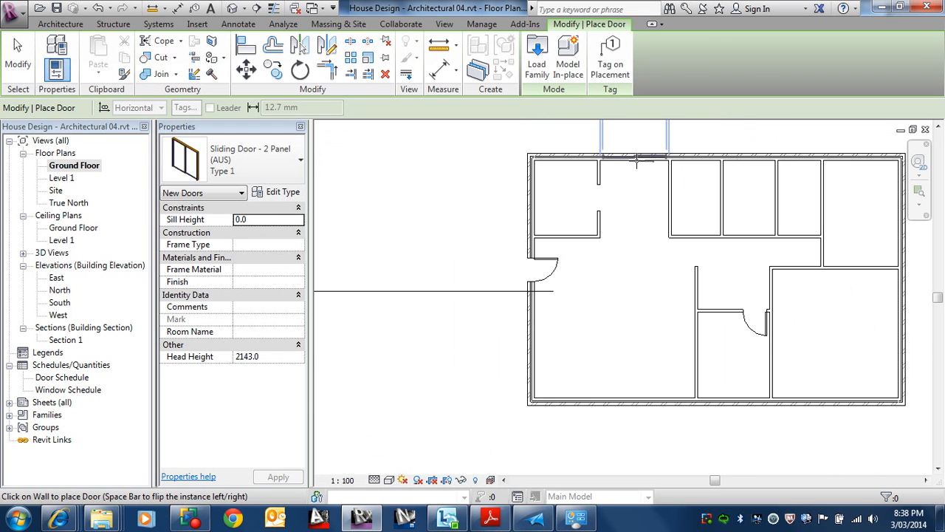
scroll(636, 163, up, 2)
scroll(639, 163, up, 1)
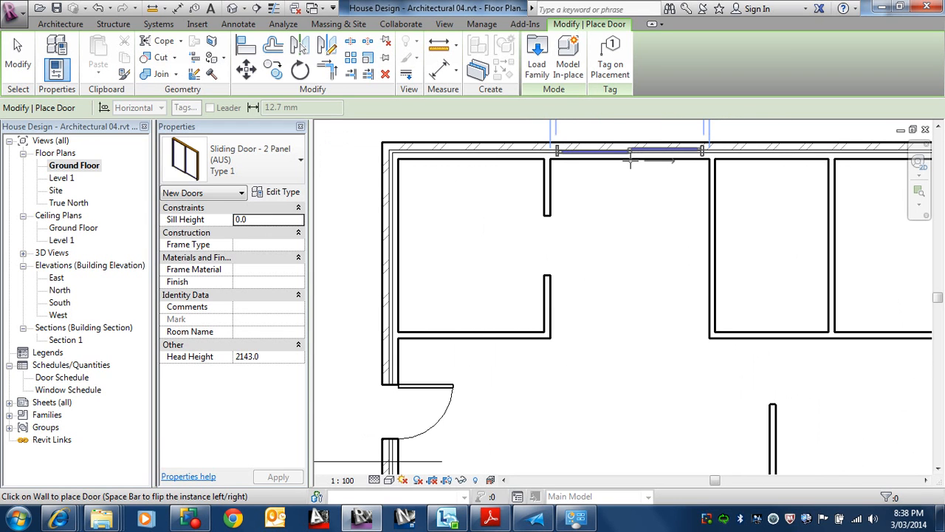
click(629, 163)
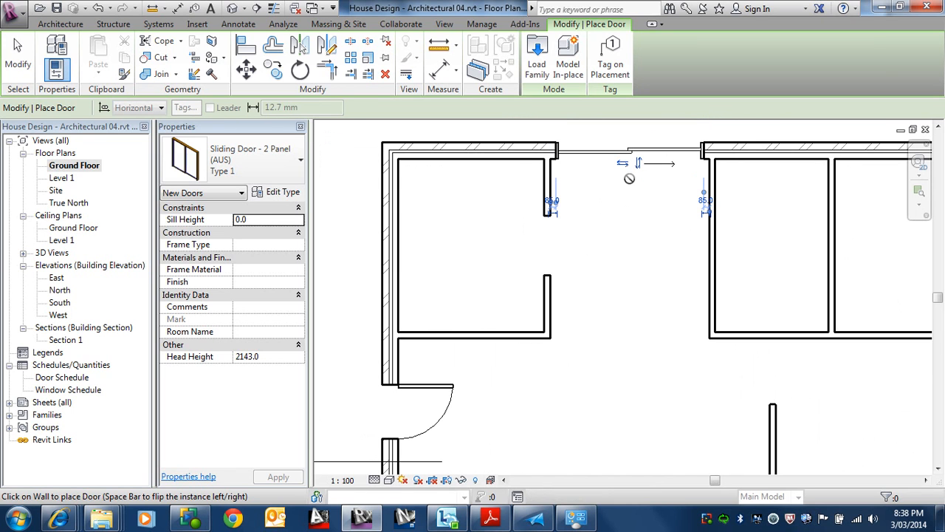
Show the plan with thin lines and end door placement.
scroll(565, 211, up, 4)
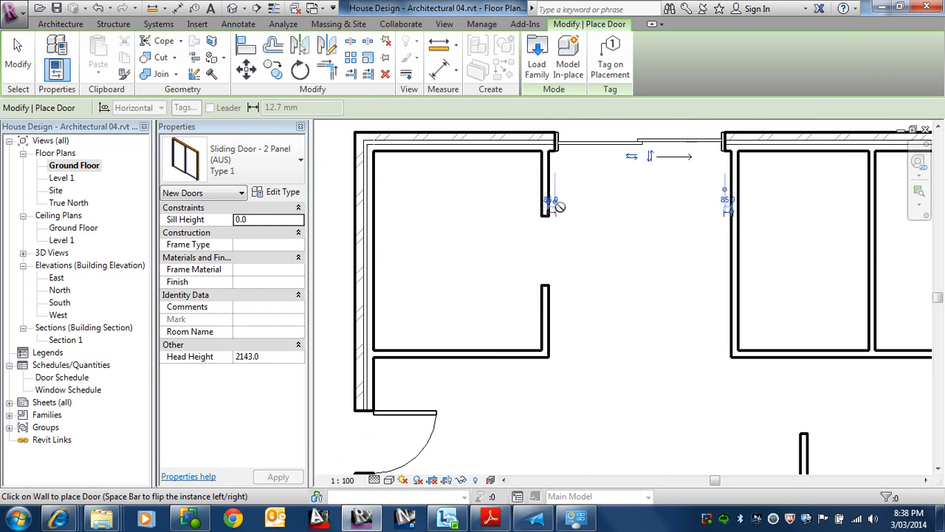
scroll(591, 207, down, 2)
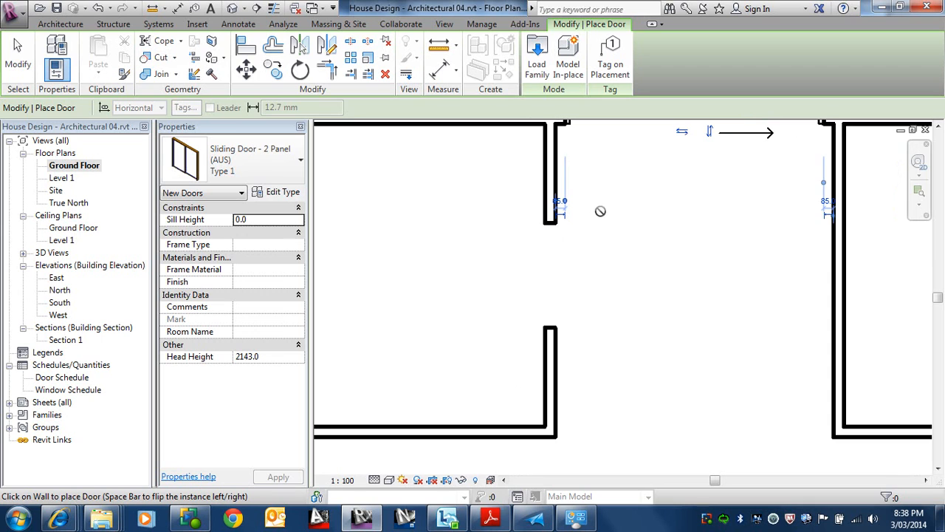
scroll(795, 203, up, 1)
scroll(796, 203, down, 2)
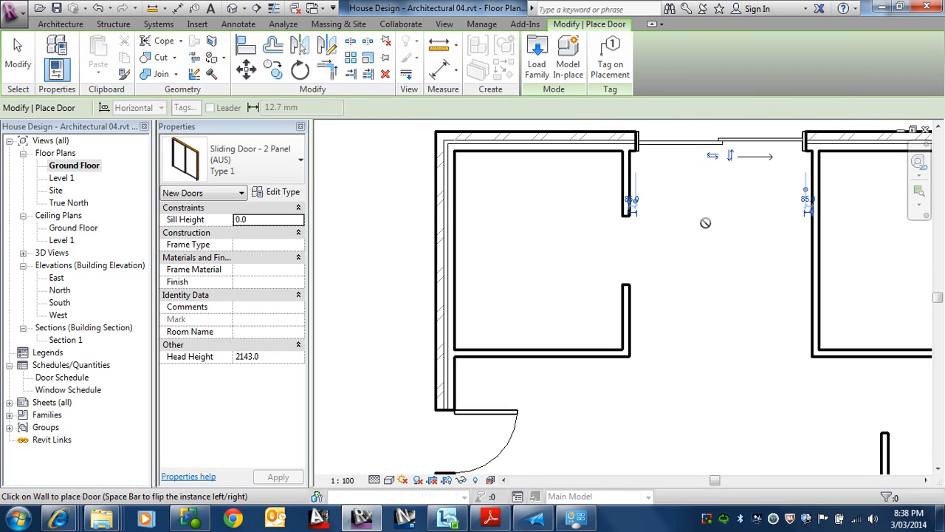
click(273, 8)
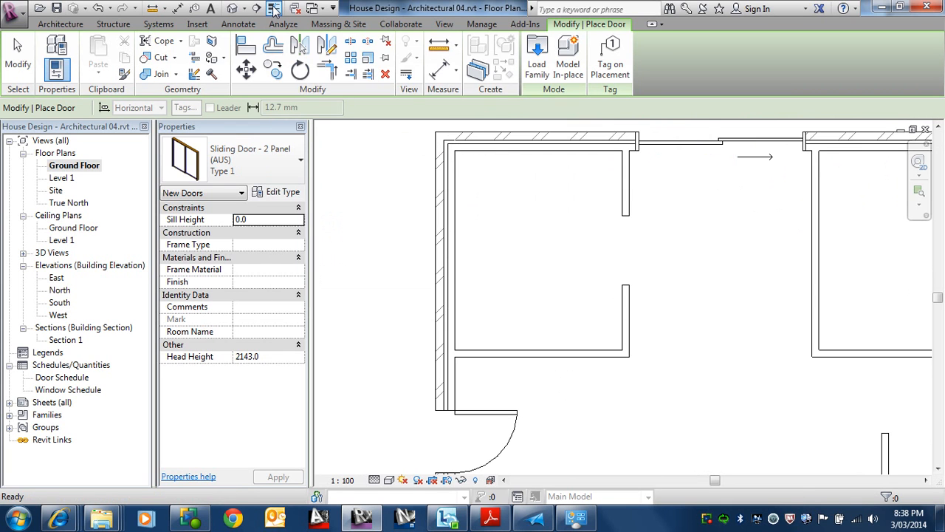
key(Escape)
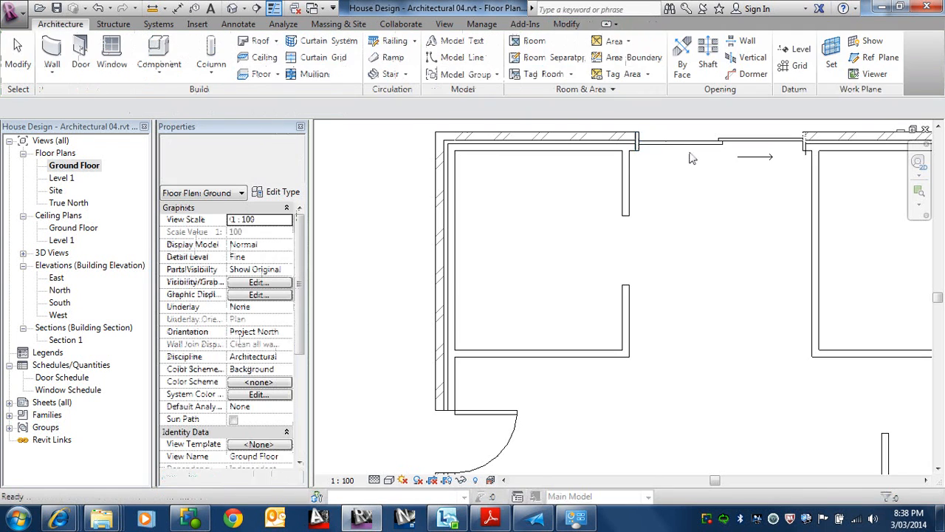
Select the new sliding door and examine its distances to the adjoining partition walls.
click(700, 151)
scroll(649, 210, up, 5)
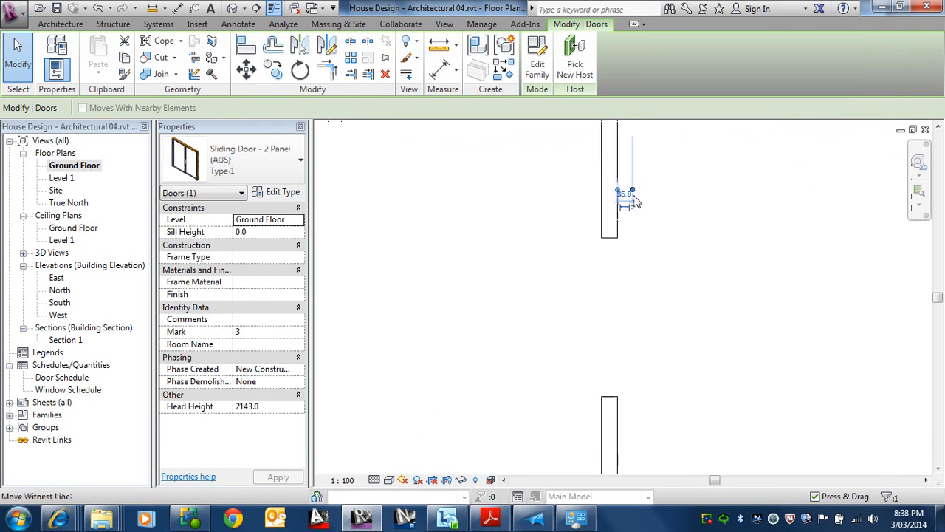
scroll(631, 196, down, 5)
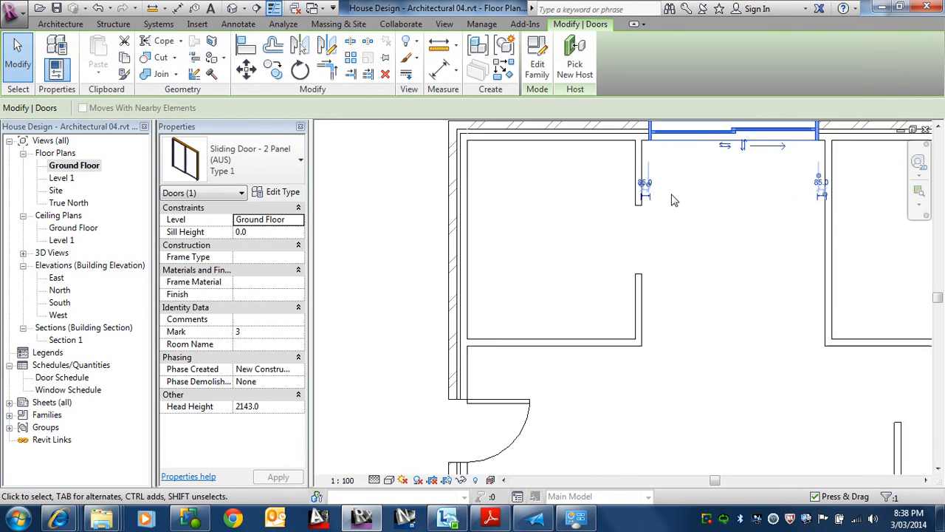
scroll(635, 247, down, 3)
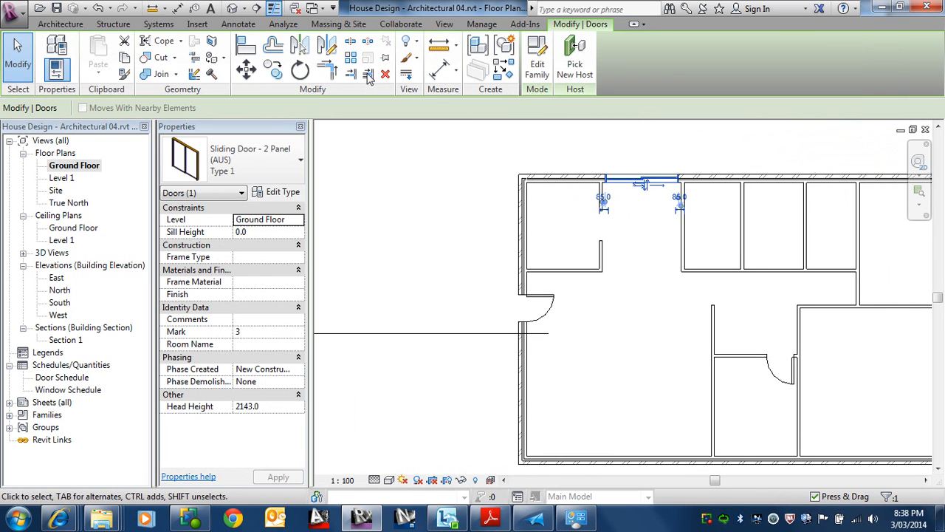
Open the {3D} view and examine the sliding door from outside and inside the house.
click(23, 252)
double_click(54, 266)
scroll(677, 259, down, 2)
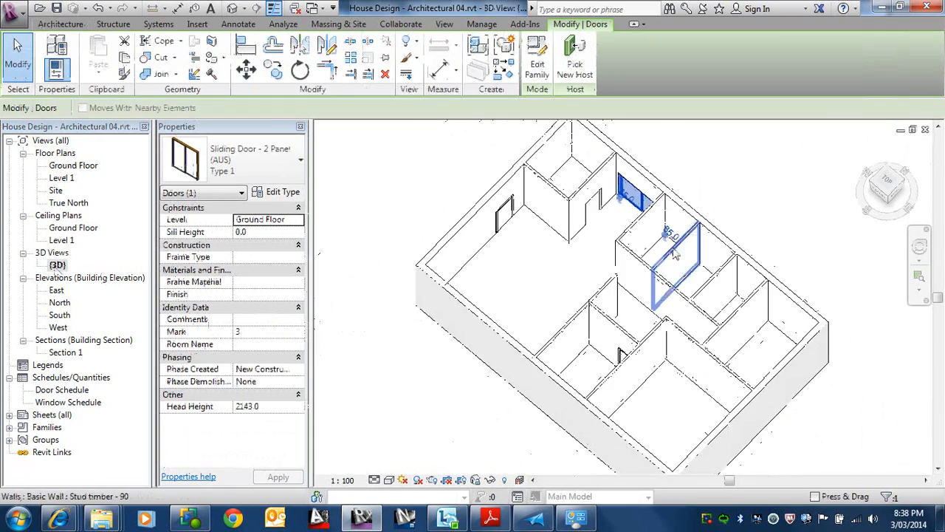
shift+middle_drag(683, 287, 485, 204)
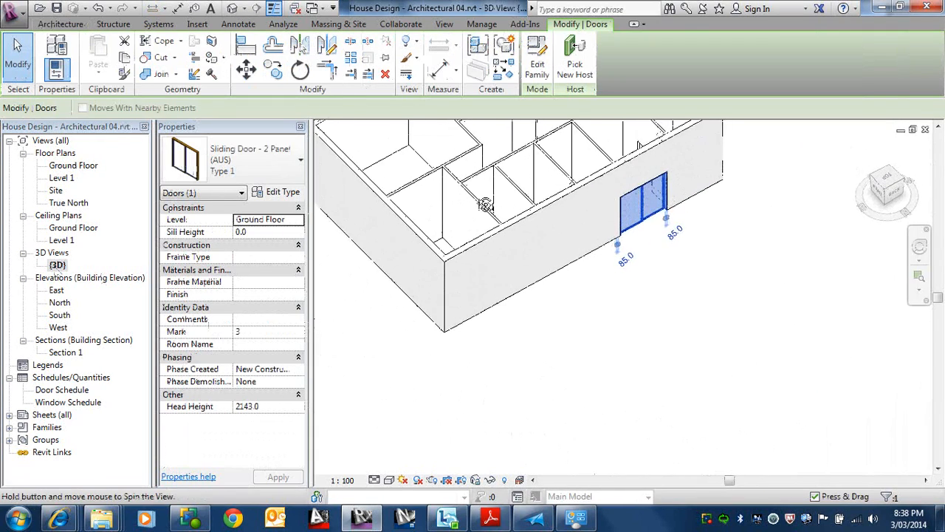
scroll(661, 245, down, 2)
scroll(725, 289, up, 1)
click(696, 299)
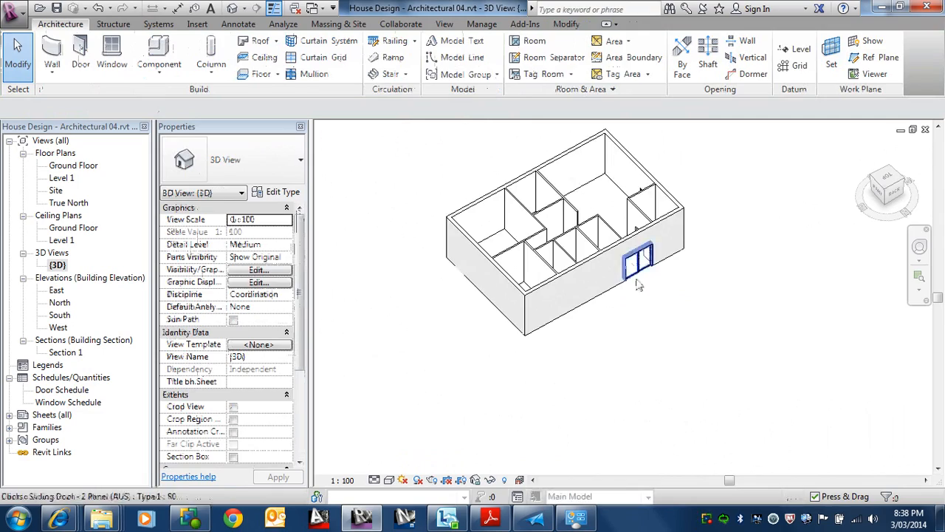
scroll(659, 273, up, 4)
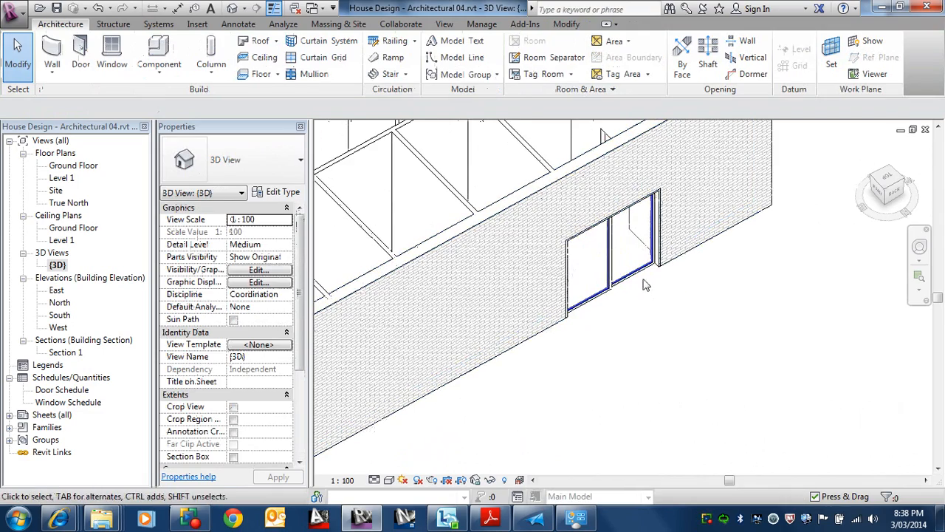
shift+middle_drag(647, 286, 864, 279)
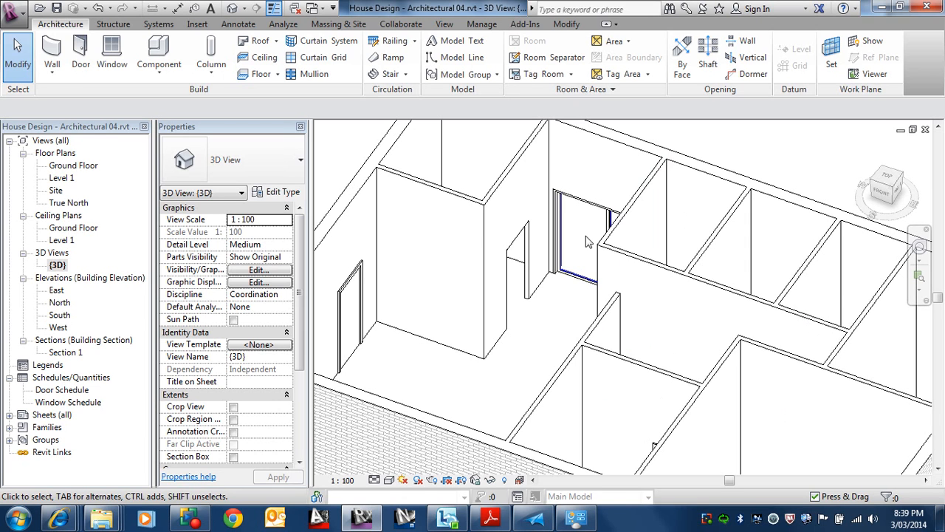
Duplicate the sliding door's type under the name 1810 x 2040mm.
click(567, 277)
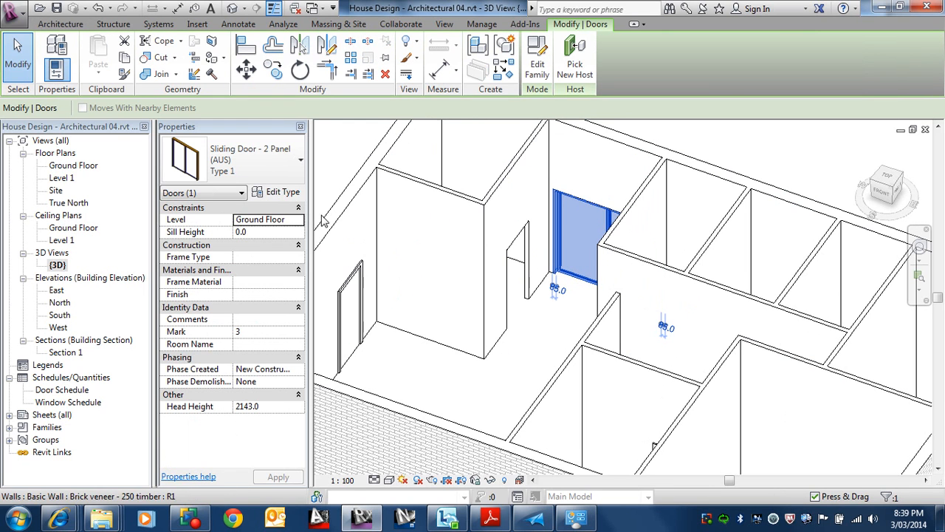
click(275, 193)
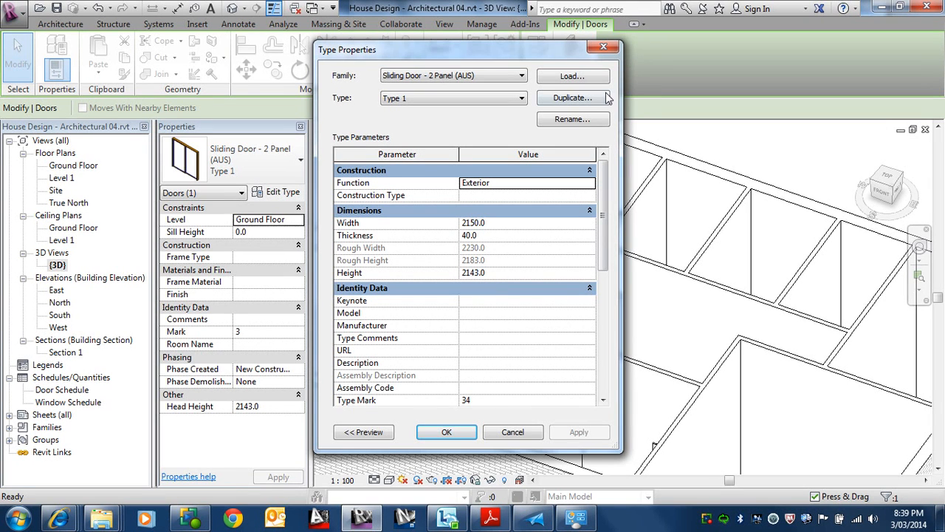
click(571, 97)
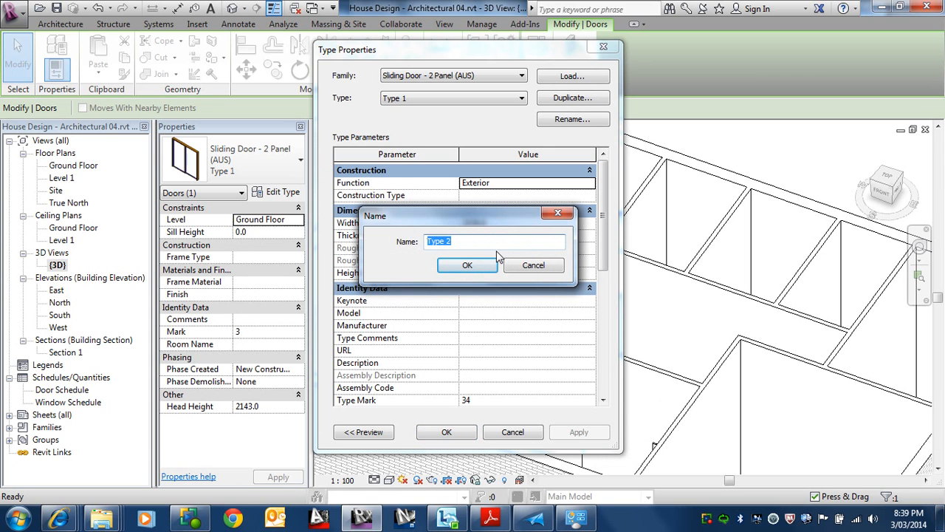
text(1810 x 2040)
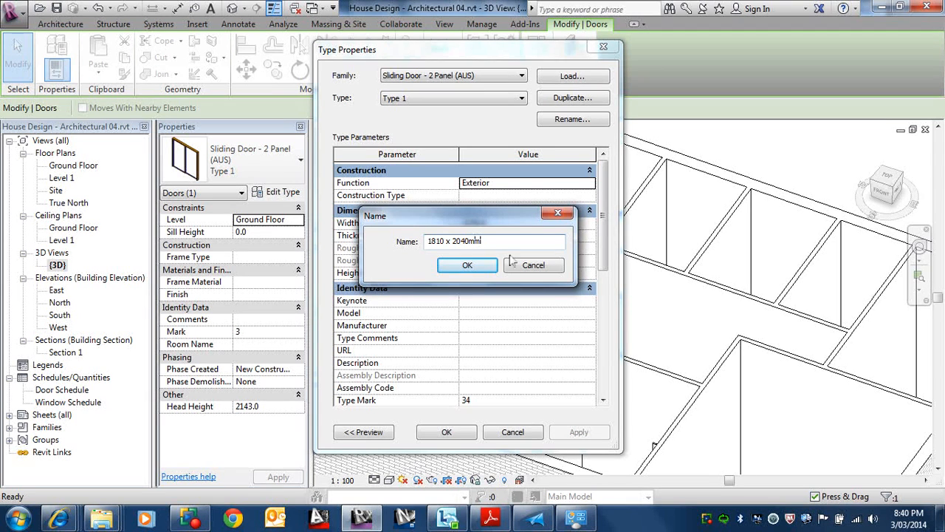
text(mm)
click(467, 266)
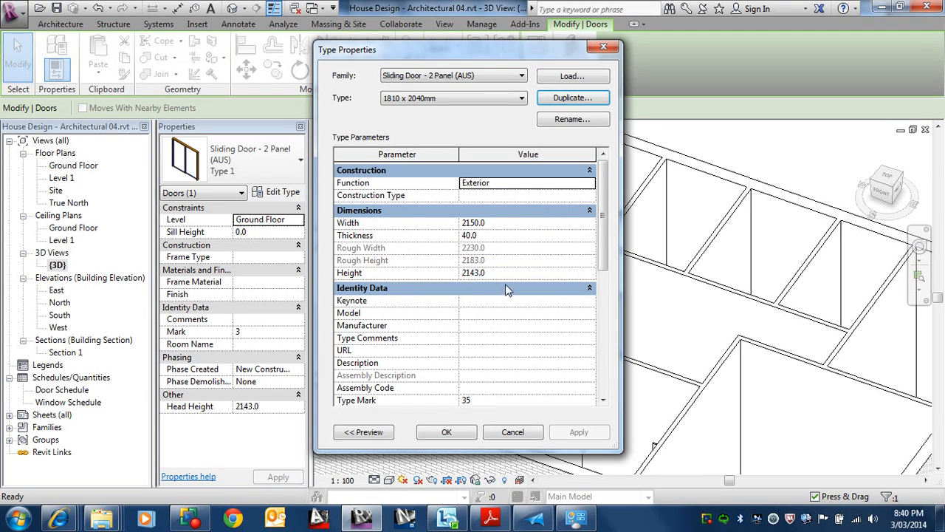
Set the new sliding door type's width to 1810 mm and height to 2040 mm, and apply the type changes.
click(497, 225)
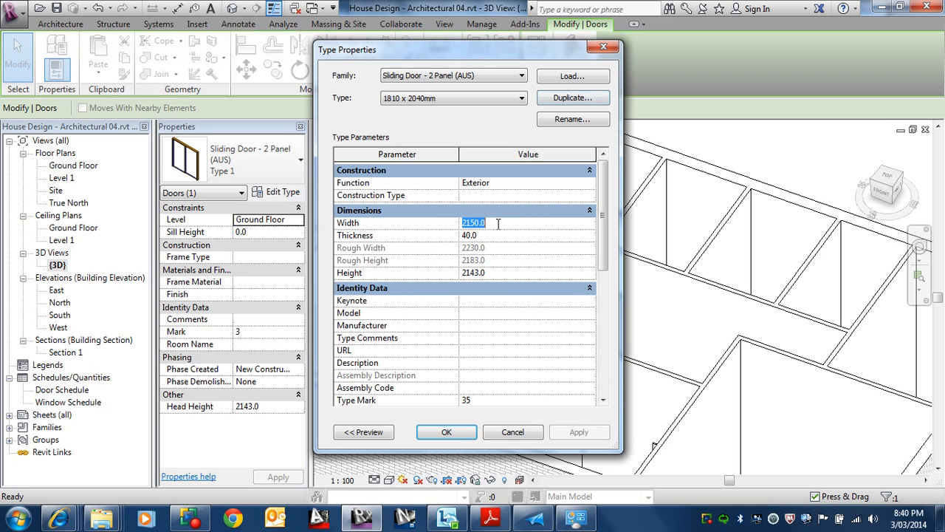
text(18)
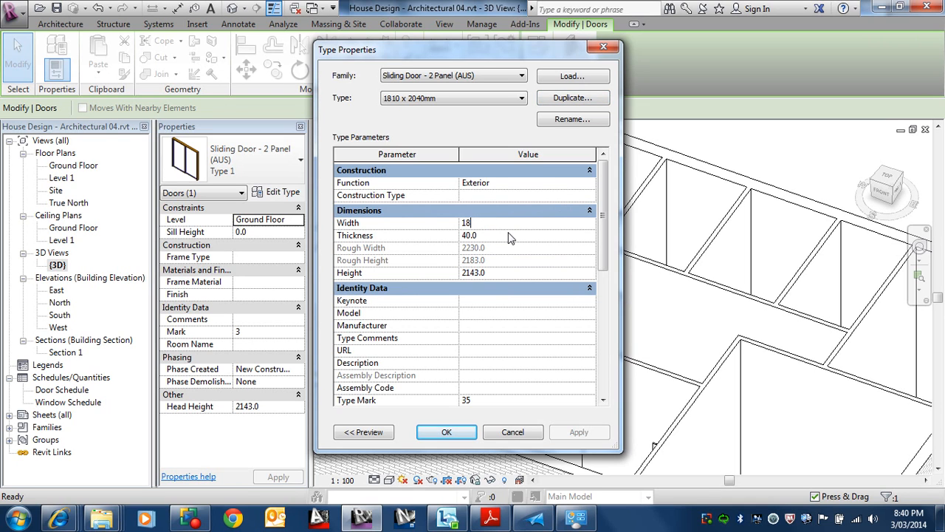
text(10)
click(489, 272)
key(BackSpace)
key(BackSpace)
key(BackSpace)
text(0)
click(446, 432)
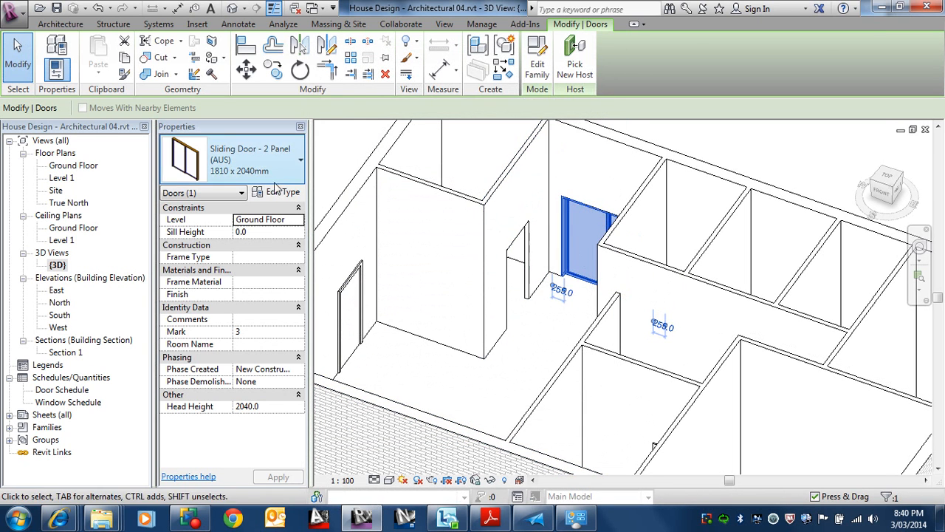
Return to the Ground Floor plan and examine the resized sliding door's fit between the adjoining partition walls.
key(Escape)
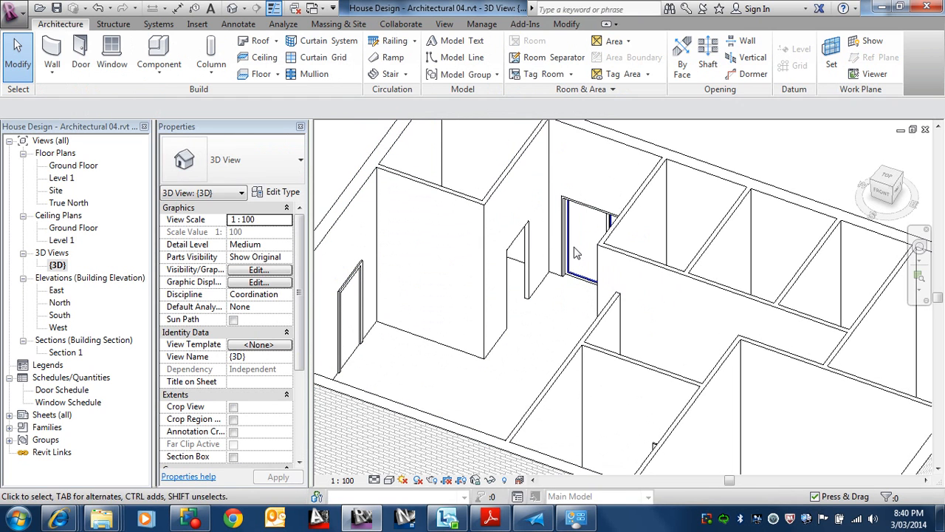
click(574, 249)
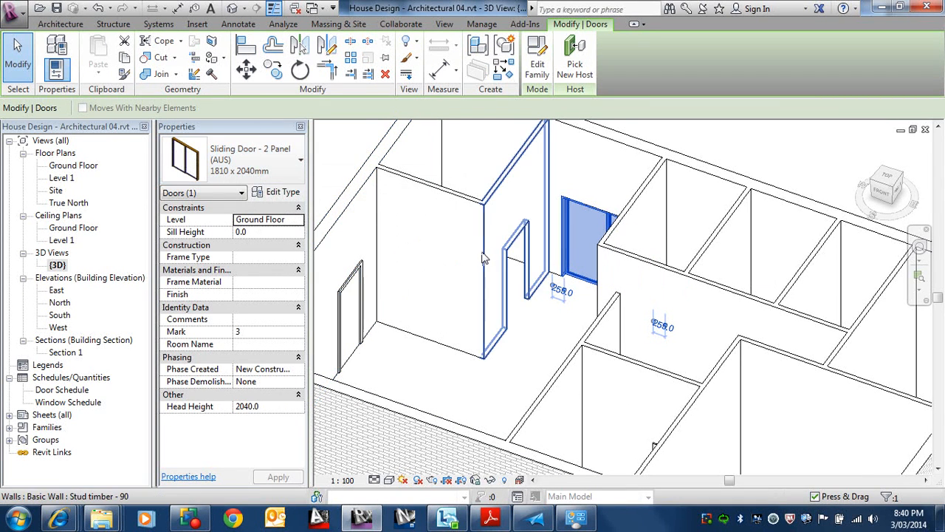
double_click(67, 166)
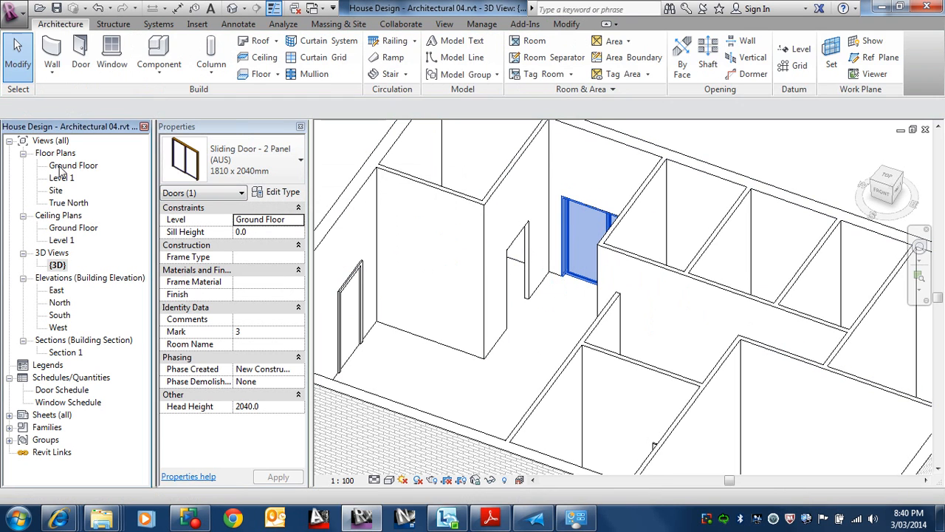
scroll(641, 207, up, 3)
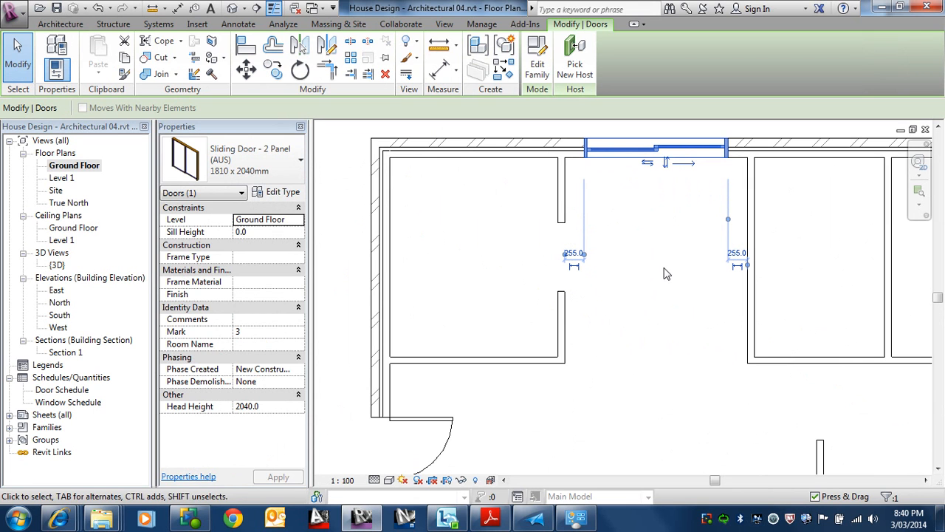
click(672, 229)
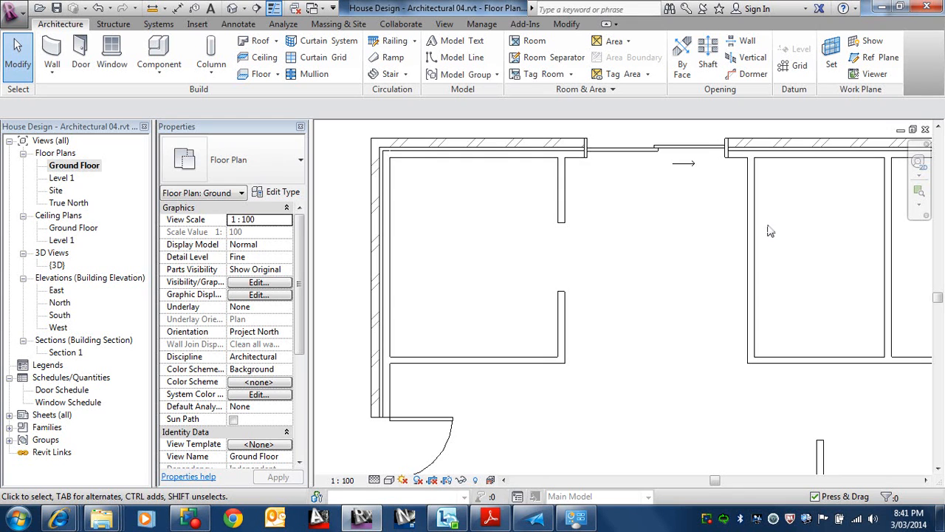
scroll(772, 231, down, 2)
middle_drag(771, 231, 616, 191)
scroll(607, 188, down, 1)
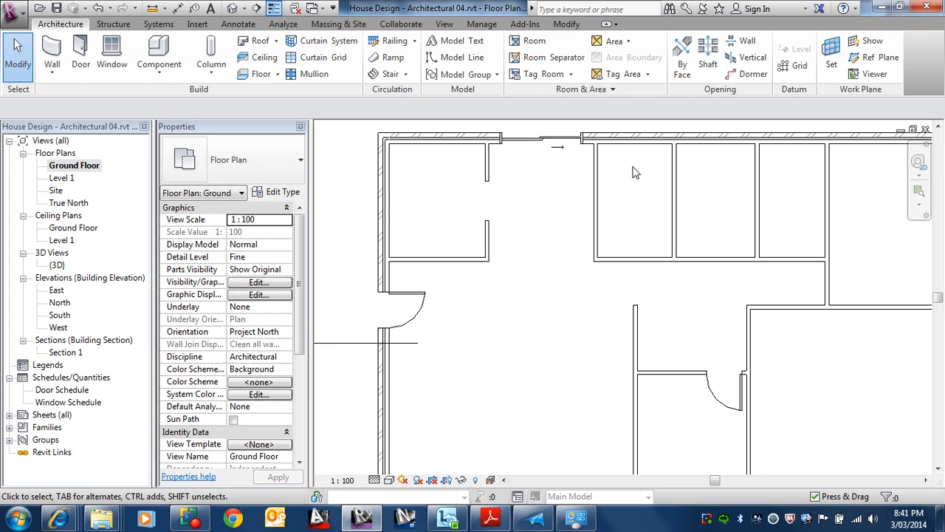
scroll(614, 177, down, 1)
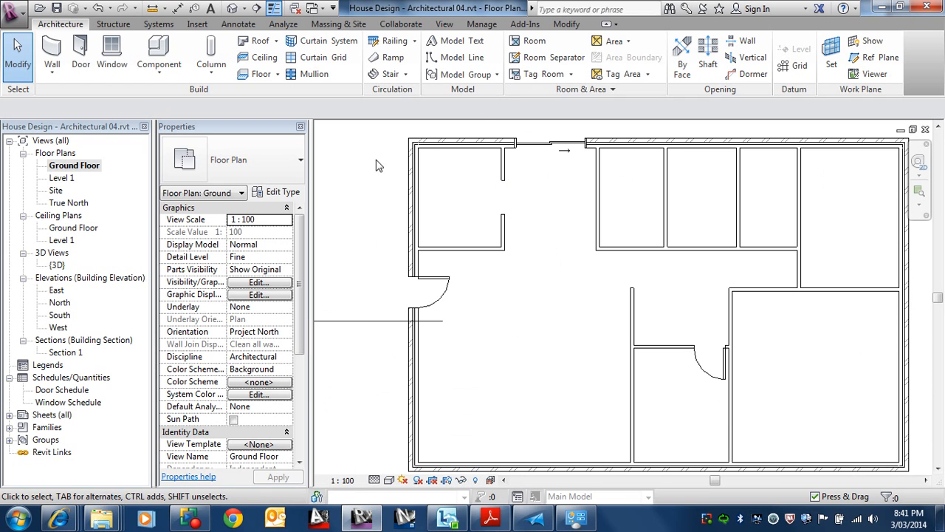
click(82, 58)
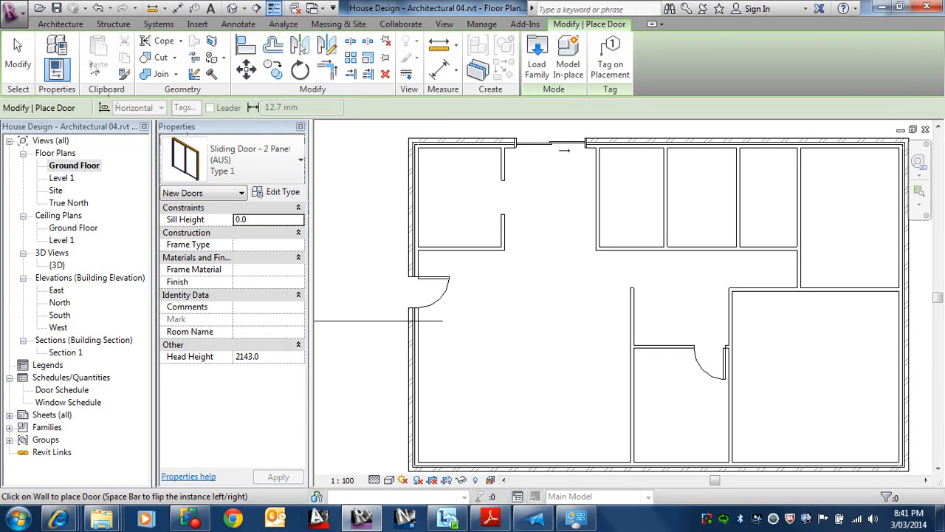
key(Escape)
key(Escape)
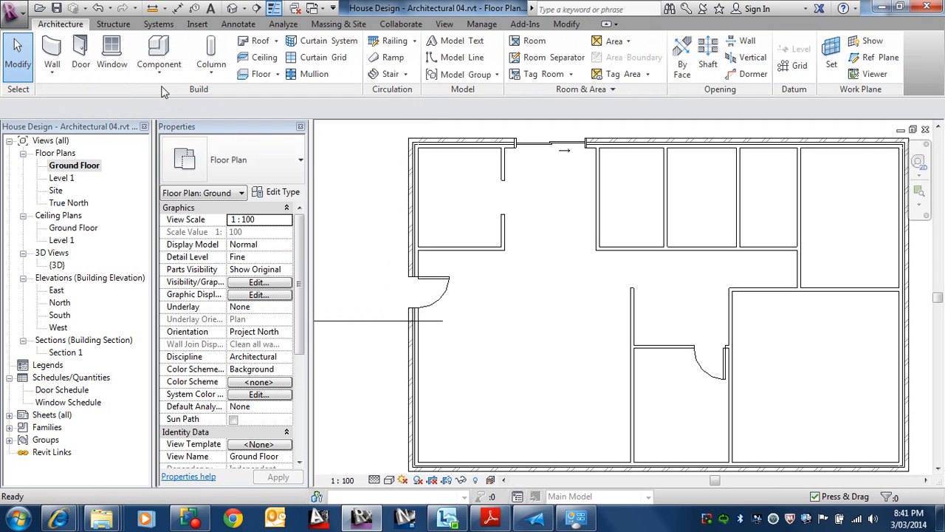
Start a new window and duplicate the M_Fixed 0915 x 1830mm type under the name 1810 x 1500mm.
click(111, 56)
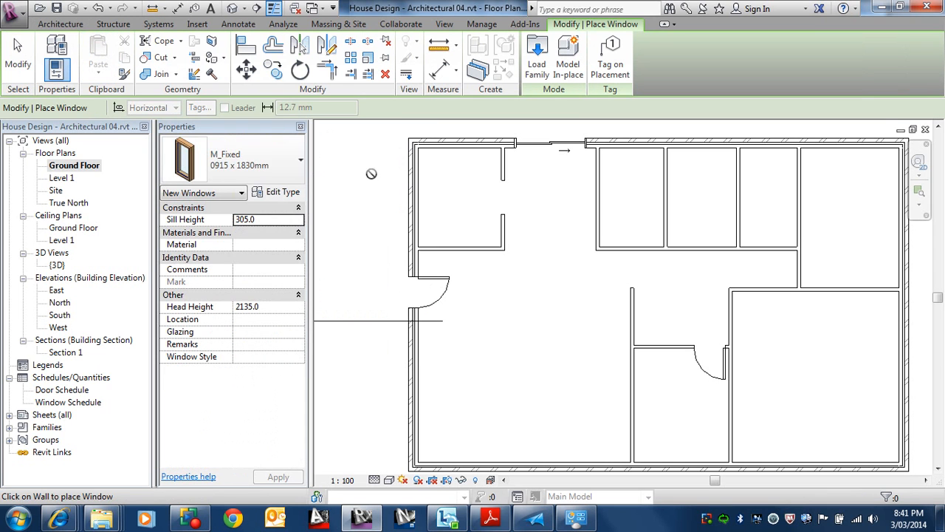
click(279, 191)
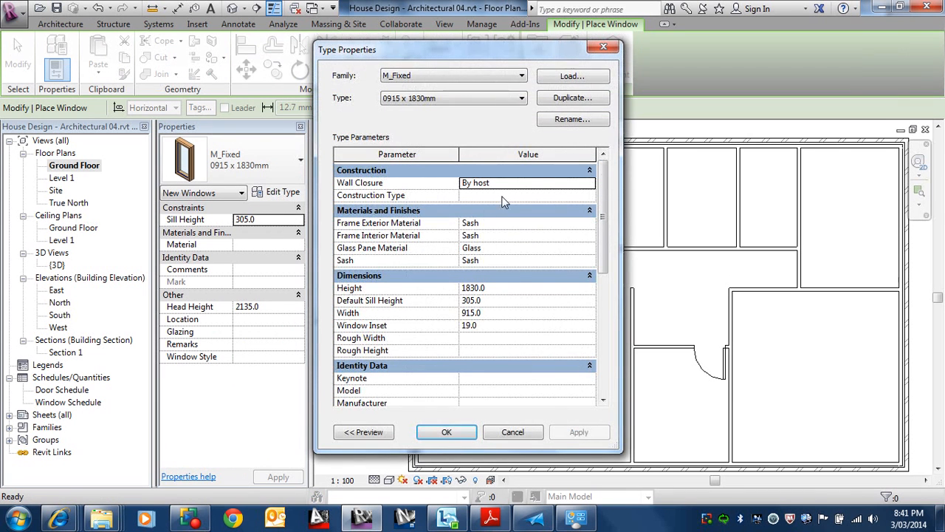
click(570, 98)
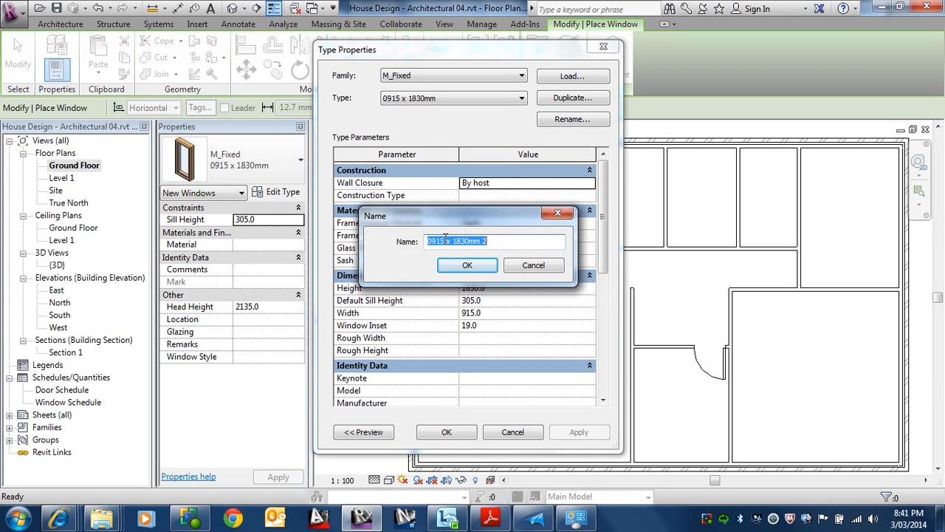
drag(446, 241, 434, 240)
key(Delete)
key(BackSpace)
text(1)
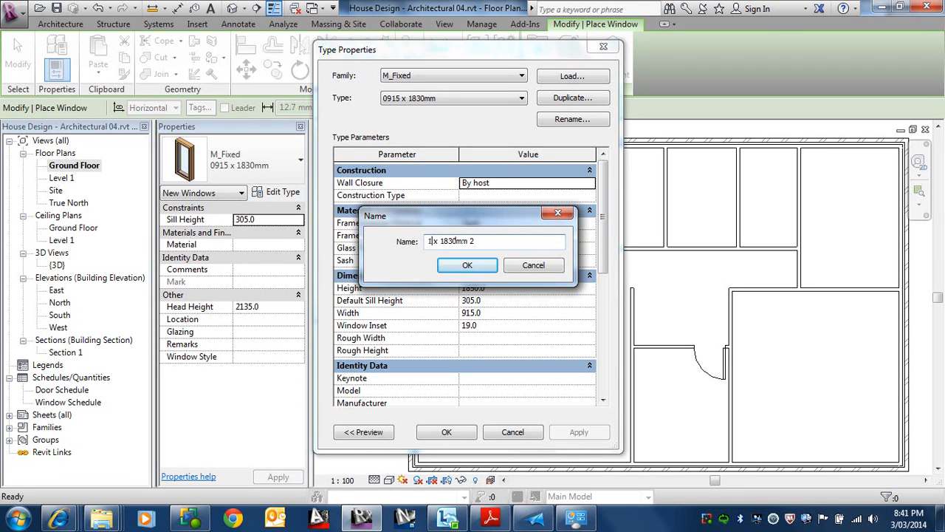
text(810)
drag(468, 242, 459, 243)
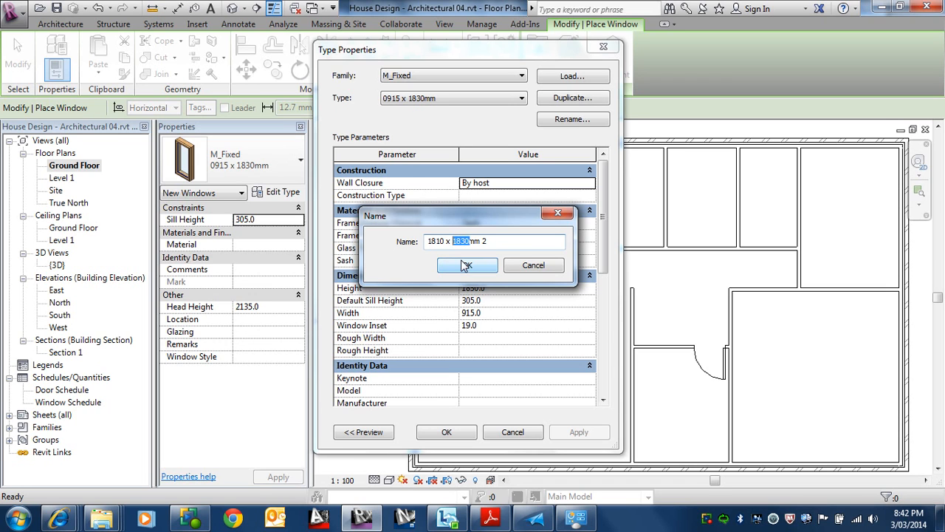
key(Delete)
text(500)
click(501, 242)
key(BackSpace)
key(BackSpace)
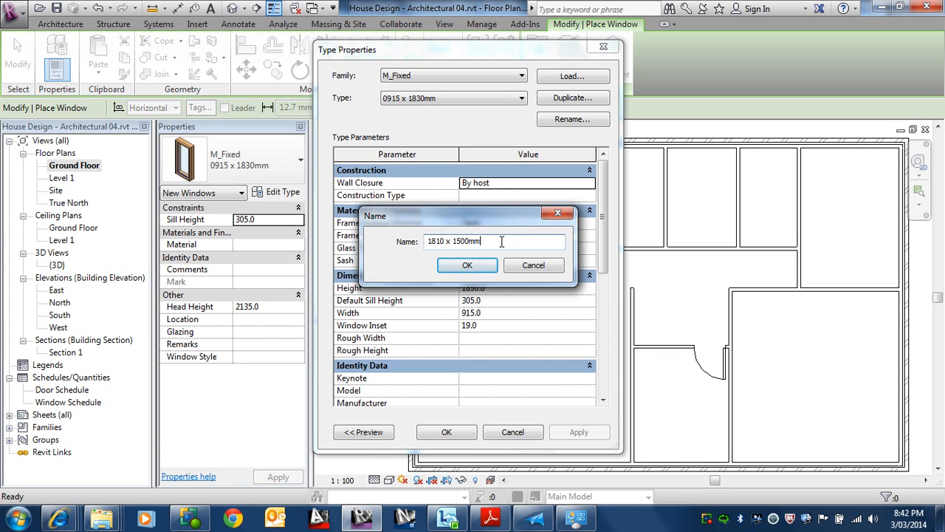
click(468, 265)
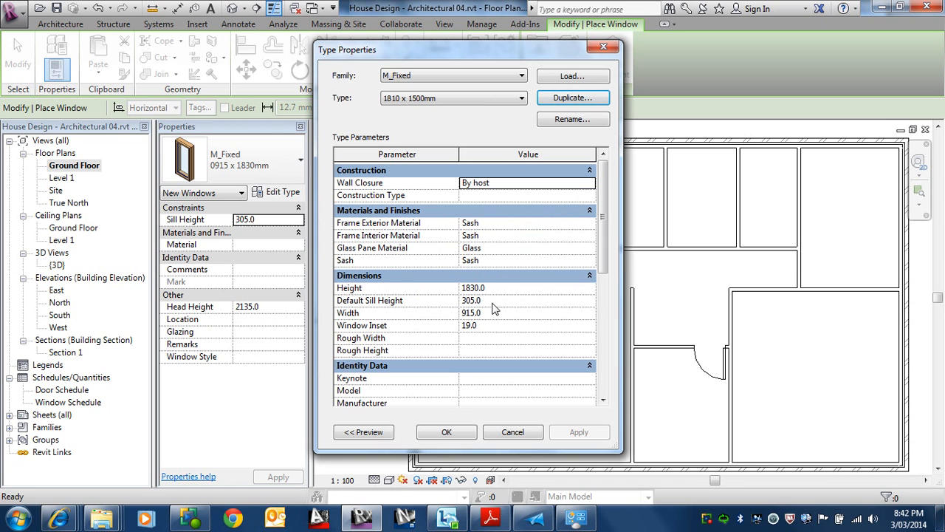
Set the new window type's height to 1500 mm and width to 1810 mm.
click(487, 289)
drag(486, 288, 445, 295)
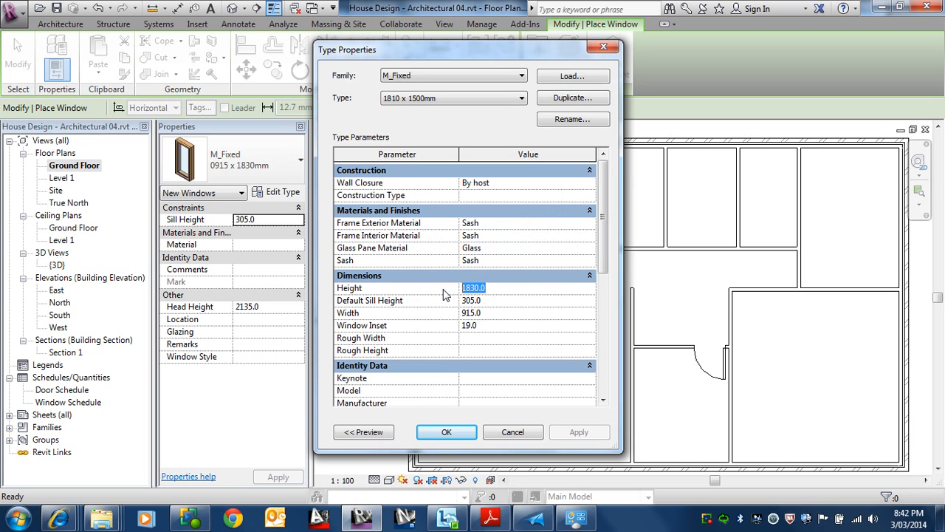
text(1500)
click(507, 303)
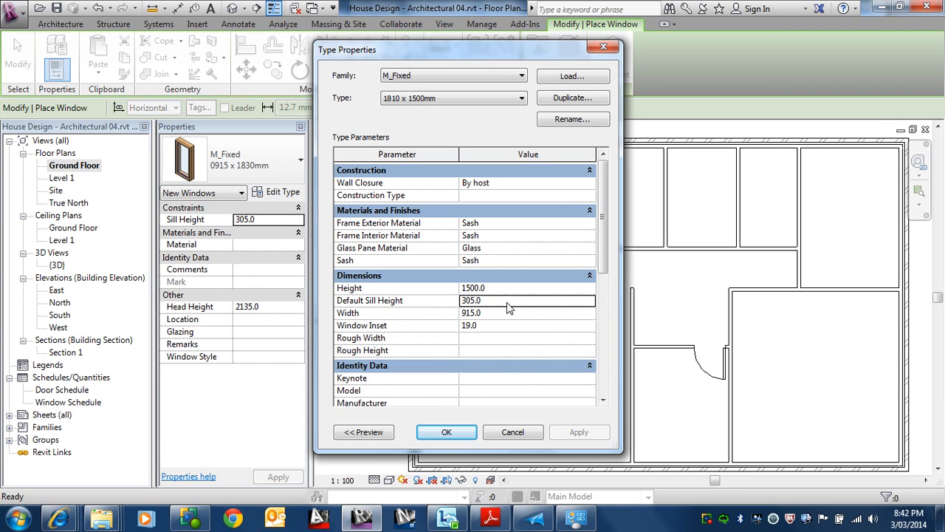
click(499, 313)
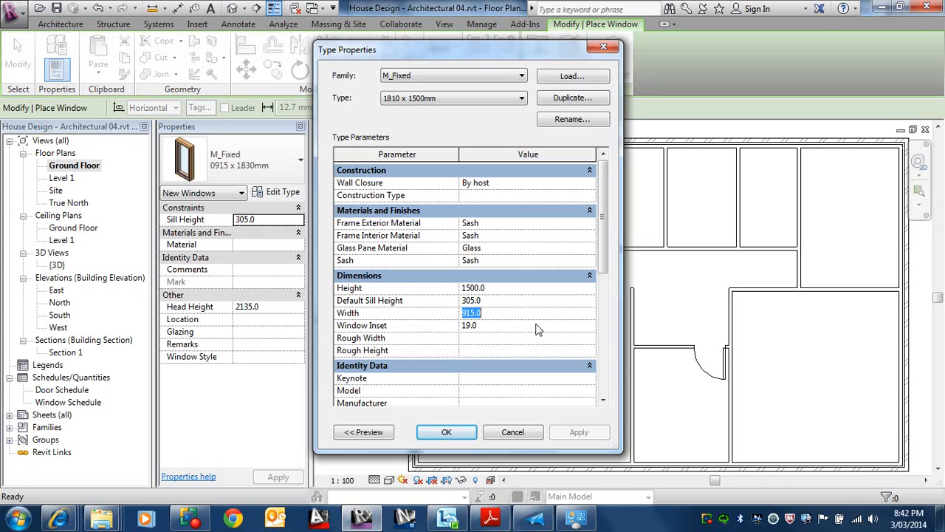
text(1800)
key(BackSpace)
key(BackSpace)
text(10)
Set the window type's default sill height to 580 mm and accept the type changes.
click(504, 301)
text(580)
click(450, 432)
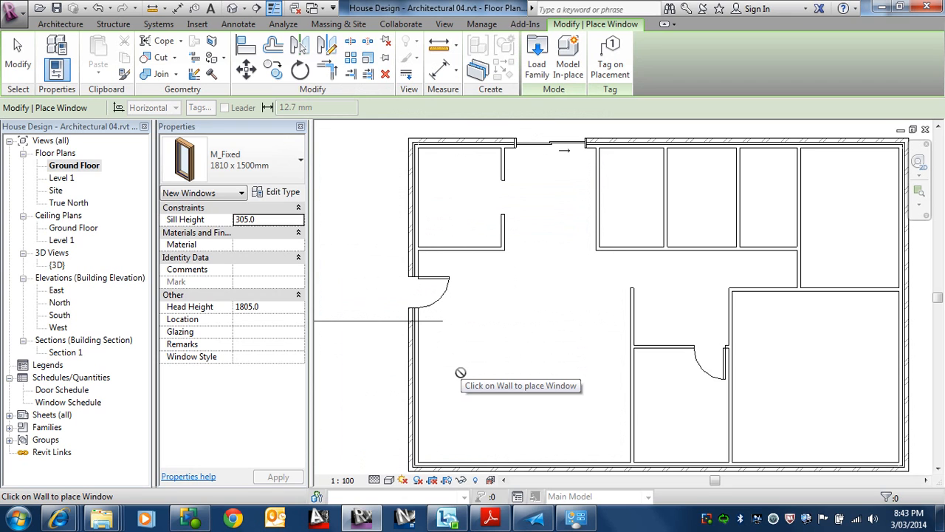
Place a 1810 x 1500mm window in the large room's lower exterior wall, about 1000 mm from the left exterior wall.
scroll(439, 436, down, 1)
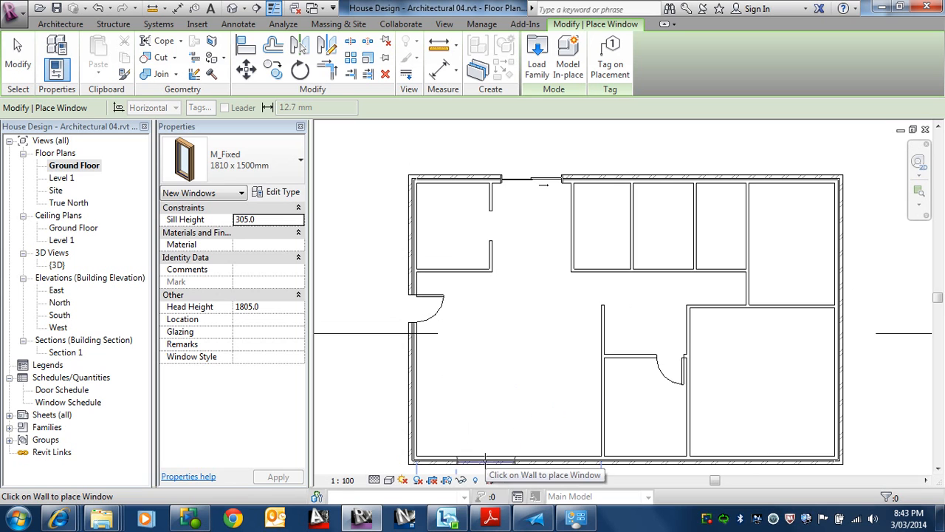
scroll(487, 413, up, 4)
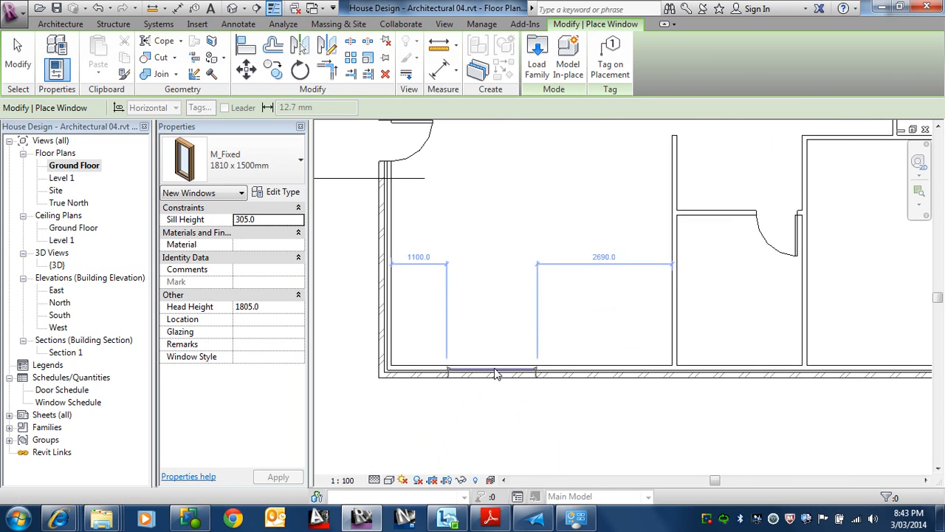
click(487, 368)
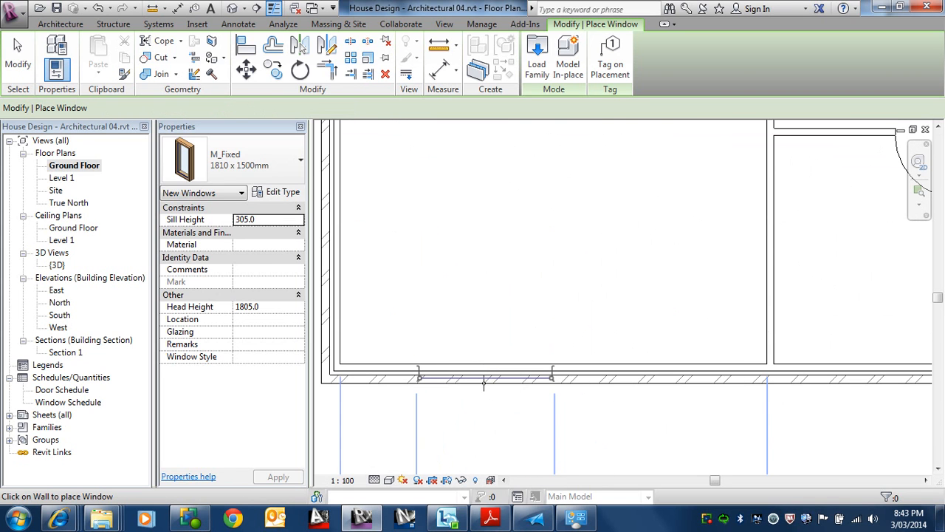
scroll(576, 405, down, 3)
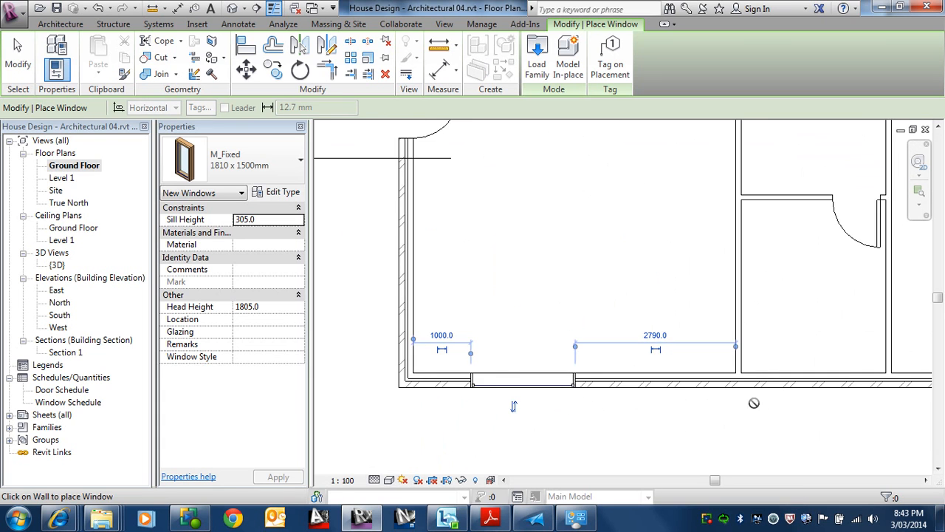
Place two more windows along the same exterior wall, centred in the middle room with 350 mm each side and the right room with 1295 mm each side.
scroll(741, 404, up, 2)
middle_drag(656, 407, 616, 400)
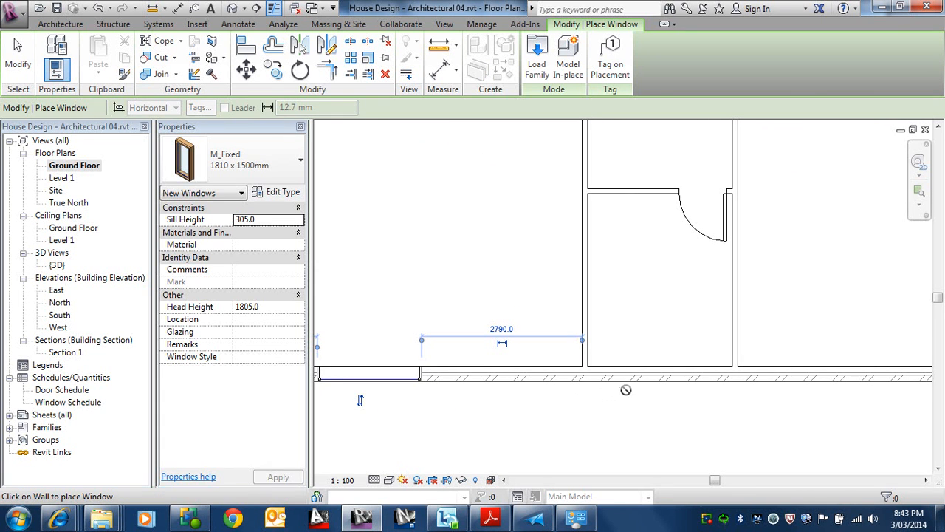
click(663, 369)
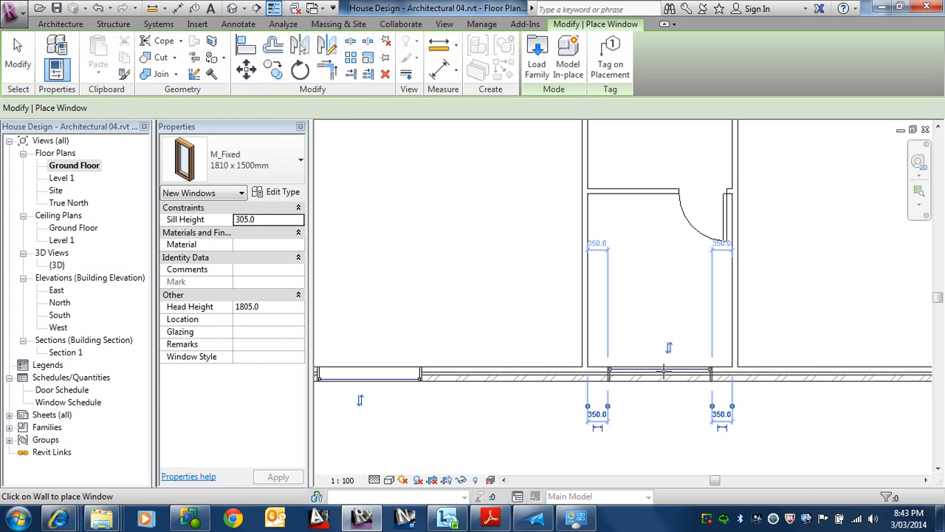
middle_drag(824, 395, 728, 397)
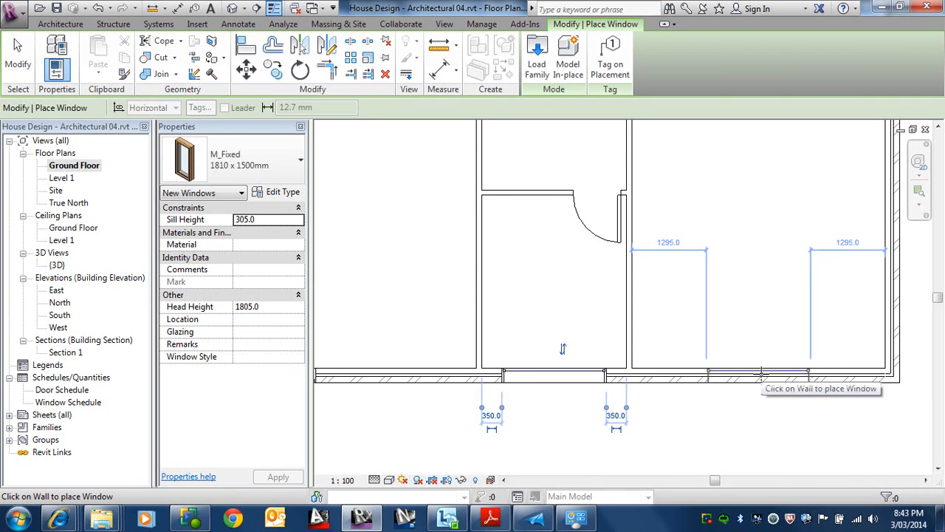
click(753, 375)
scroll(746, 383, down, 2)
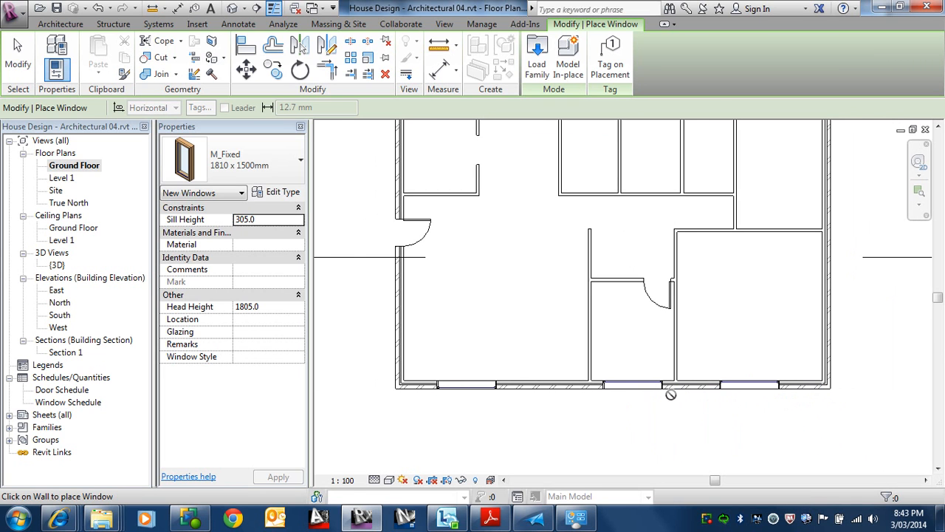
key(Escape)
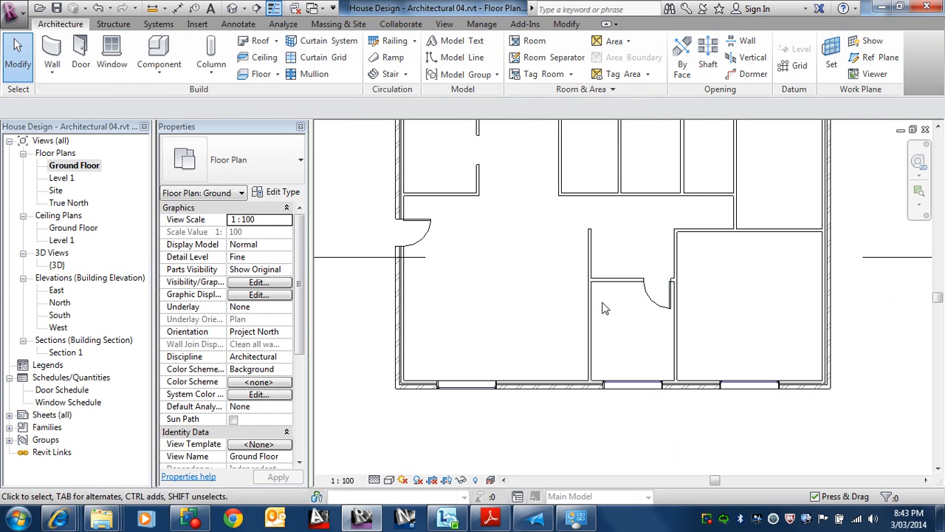
Flip the facing of the middle and right rooms' windows to match the large room's window.
middle_drag(607, 306, 665, 313)
scroll(517, 413, up, 2)
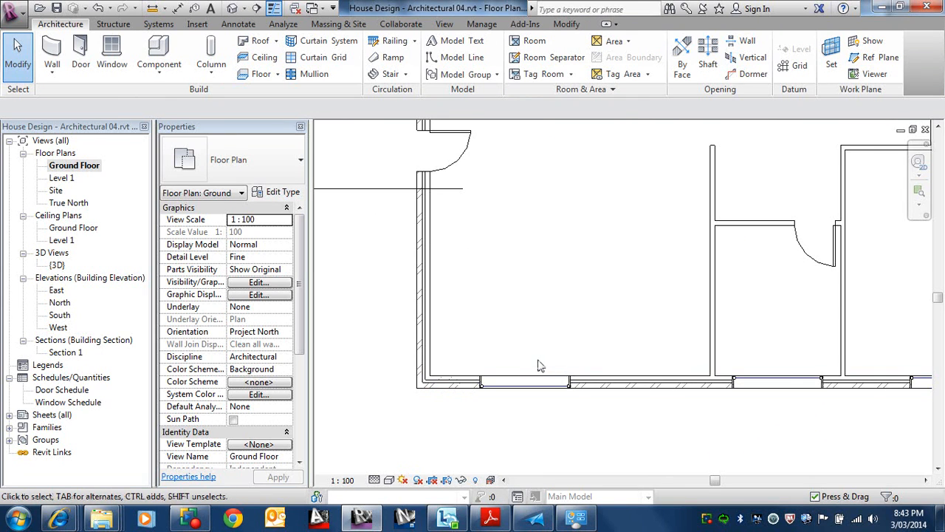
middle_drag(750, 416, 713, 413)
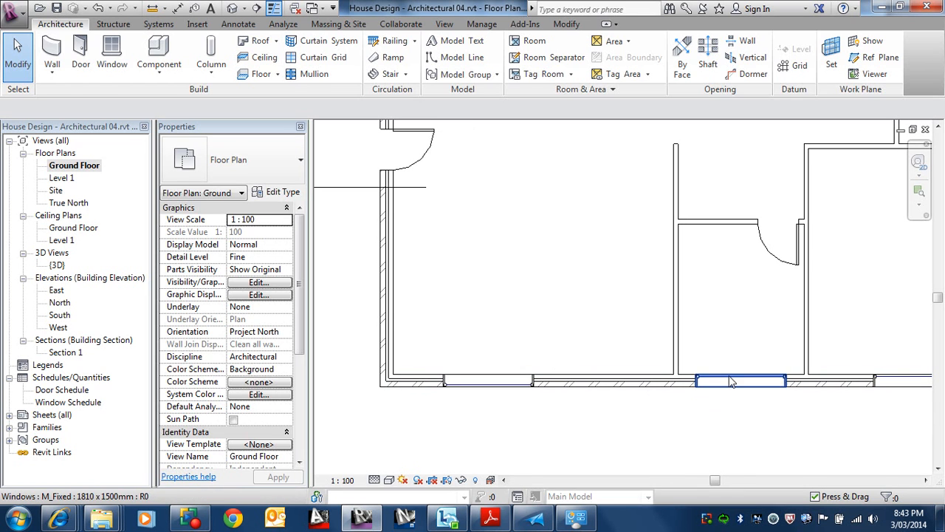
click(731, 381)
middle_drag(782, 379, 649, 383)
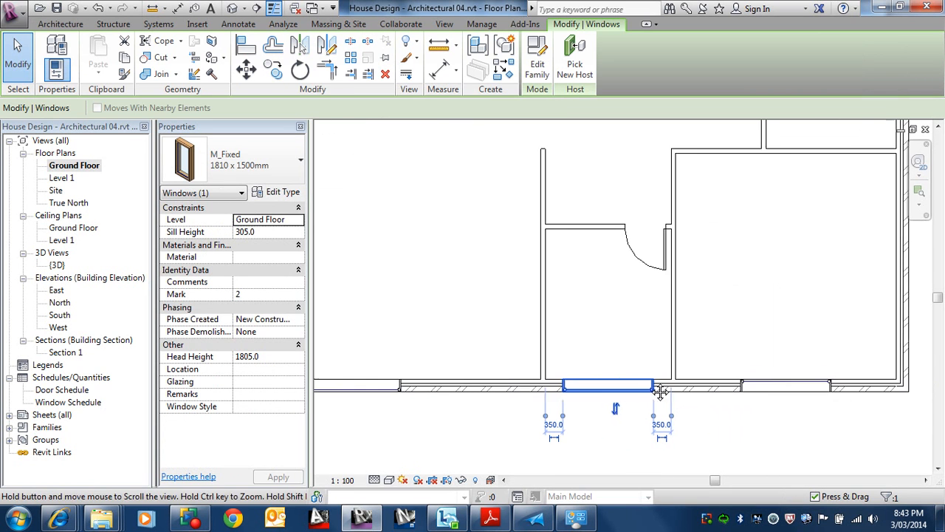
click(749, 383)
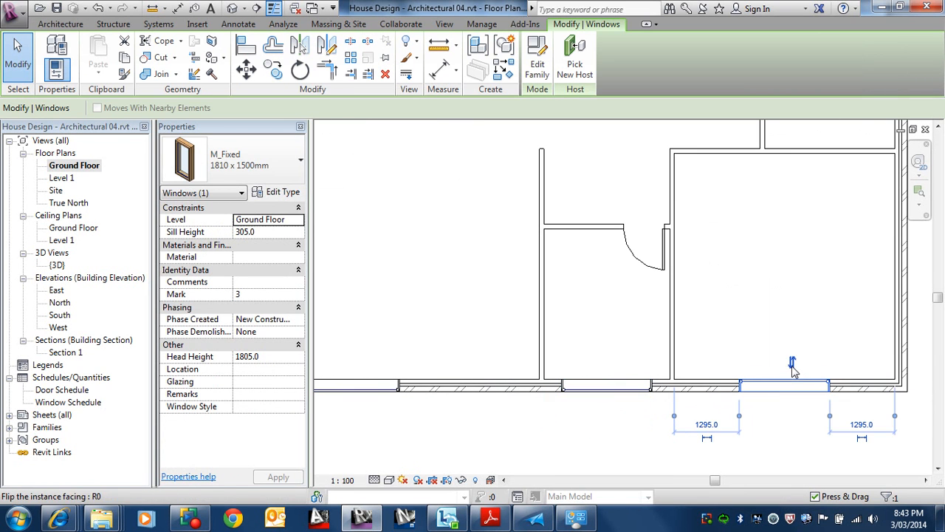
click(792, 366)
click(775, 461)
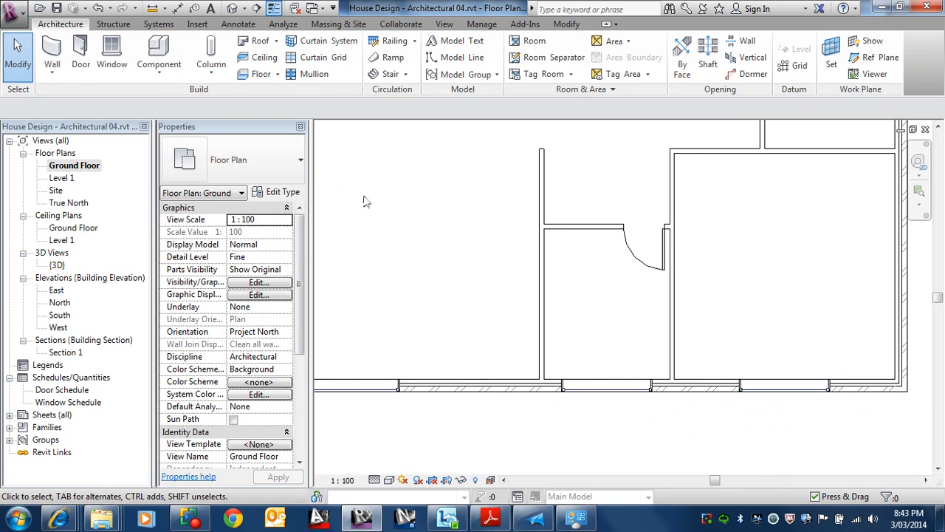
Open the {3D} view and examine the three new windows in the brick veneer wall from outside.
click(236, 8)
scroll(487, 344, down, 5)
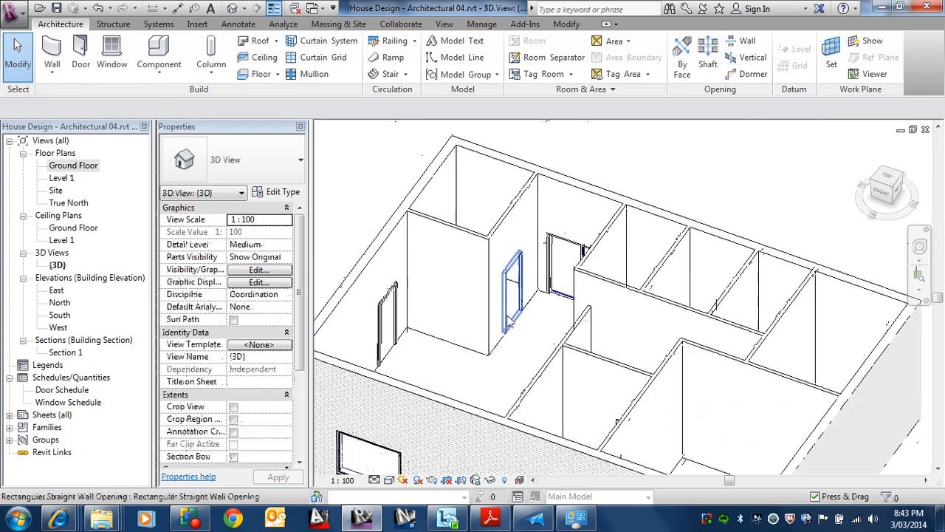
shift+middle_drag(487, 343, 531, 280)
scroll(578, 380, up, 5)
scroll(578, 380, up, 3)
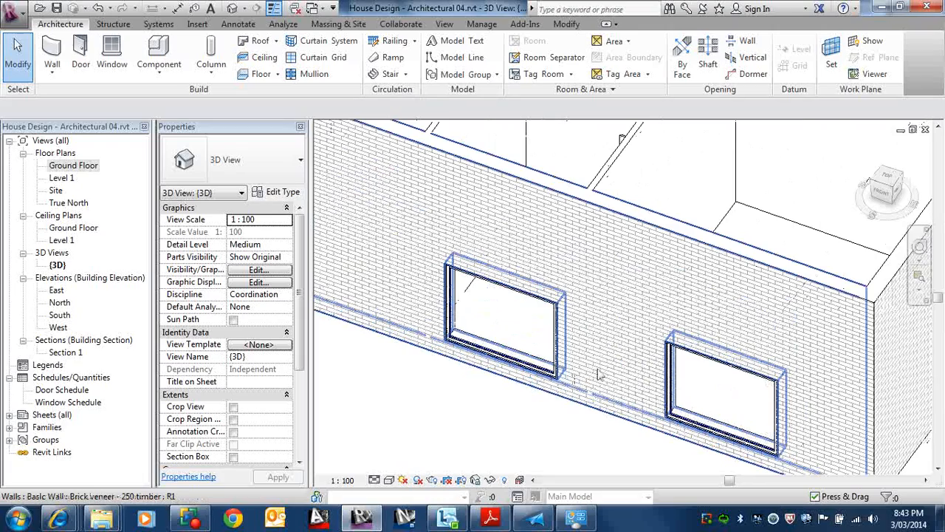
scroll(613, 388, down, 2)
shift+middle_drag(610, 382, 601, 342)
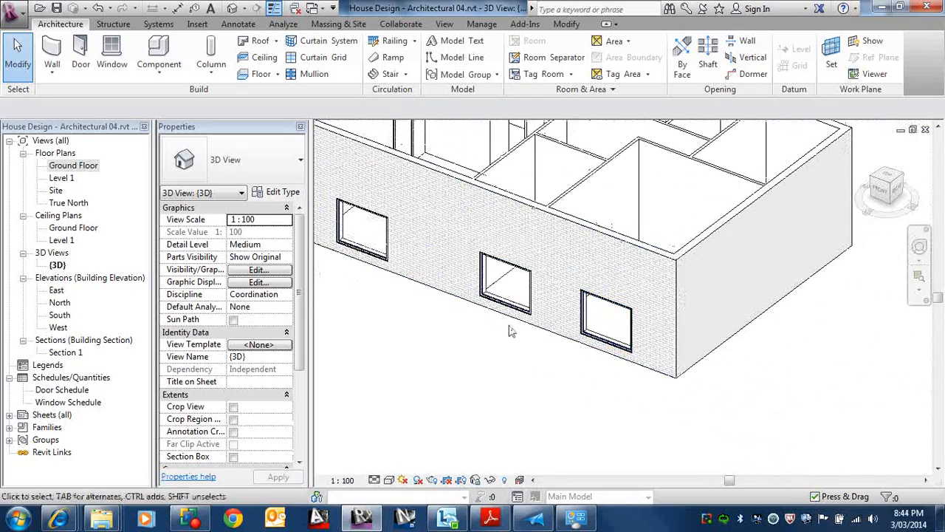